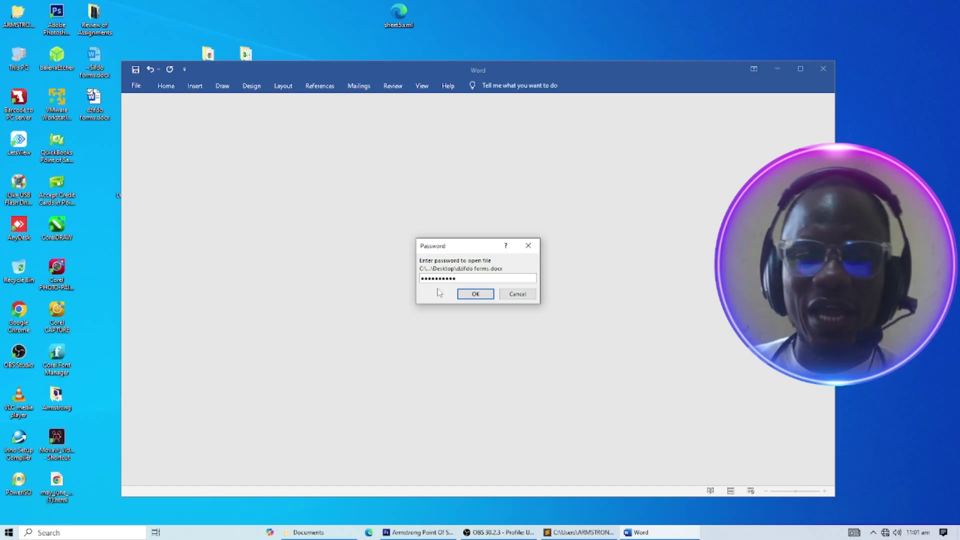
Step: Try to open dzifdo forms.docx with the password already entered, dismiss the error and close Word
left_click(481, 296)
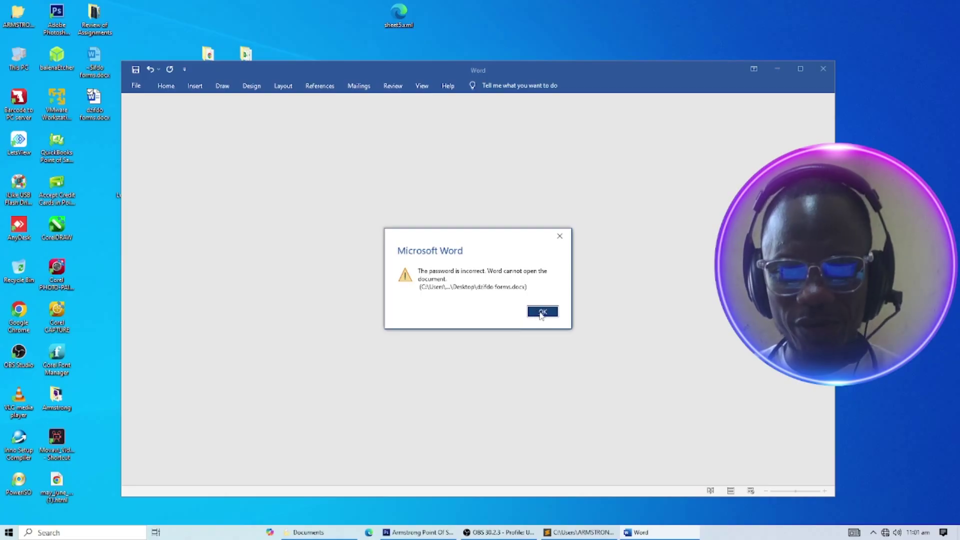
left_click(542, 312)
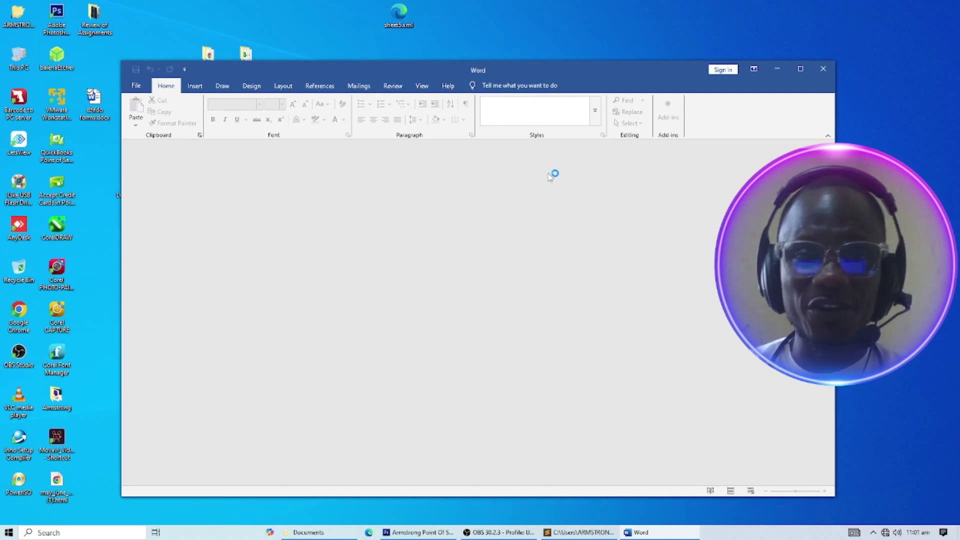
left_click(823, 75)
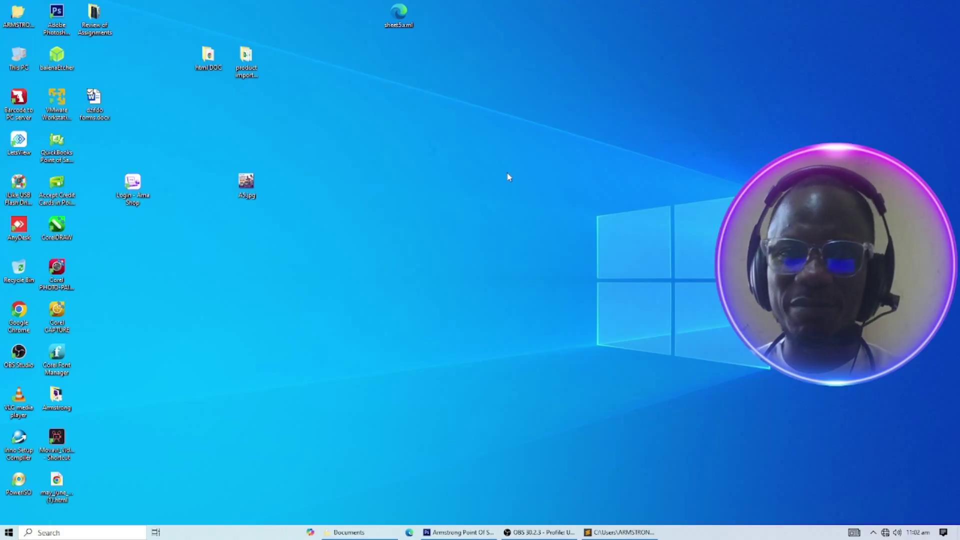
Step: Reopen dzifdo forms.docx from the desktop to view its password request, cancel it and close Word
double_click(94, 102)
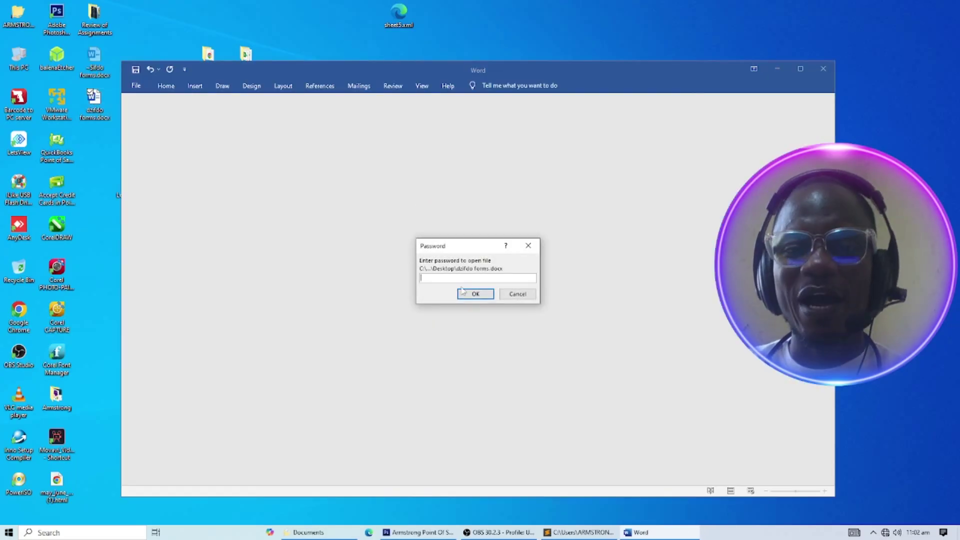
left_click(530, 249)
left_click(823, 68)
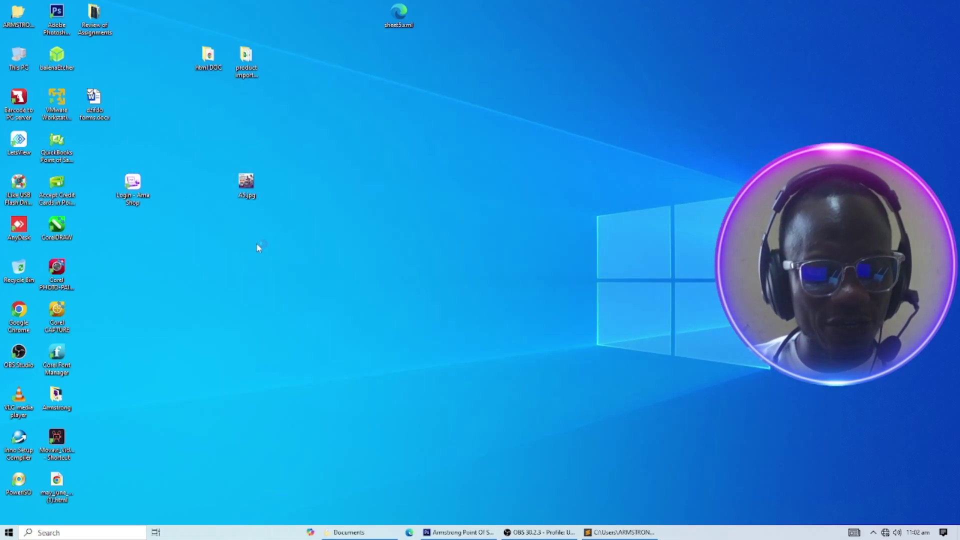
Step: Launch Word and create a blank document
key("super")
type("wo")
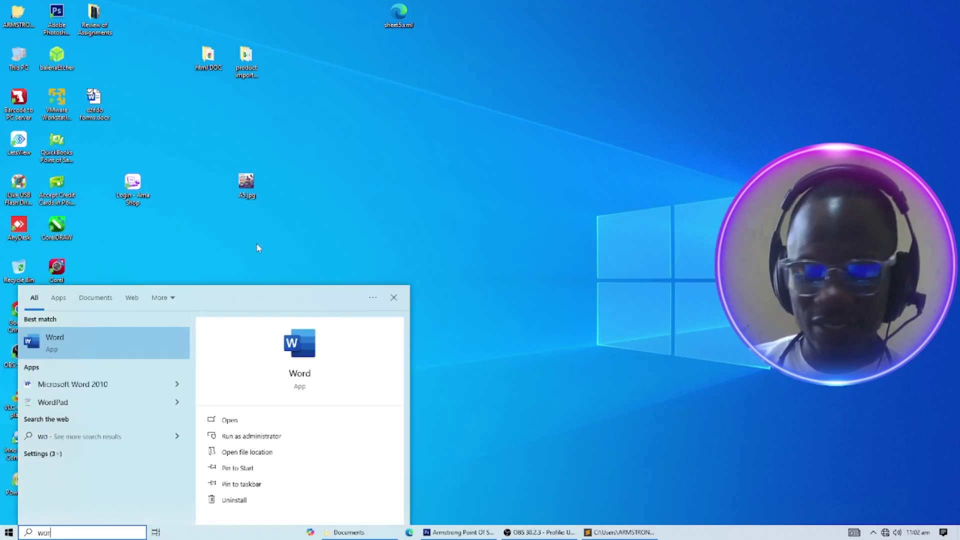
type("r")
key("Return")
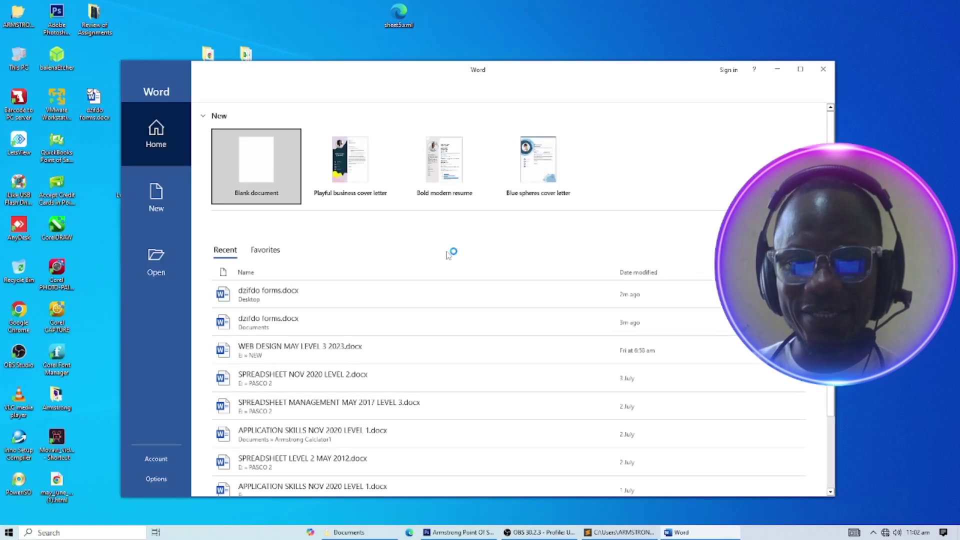
left_click(259, 163)
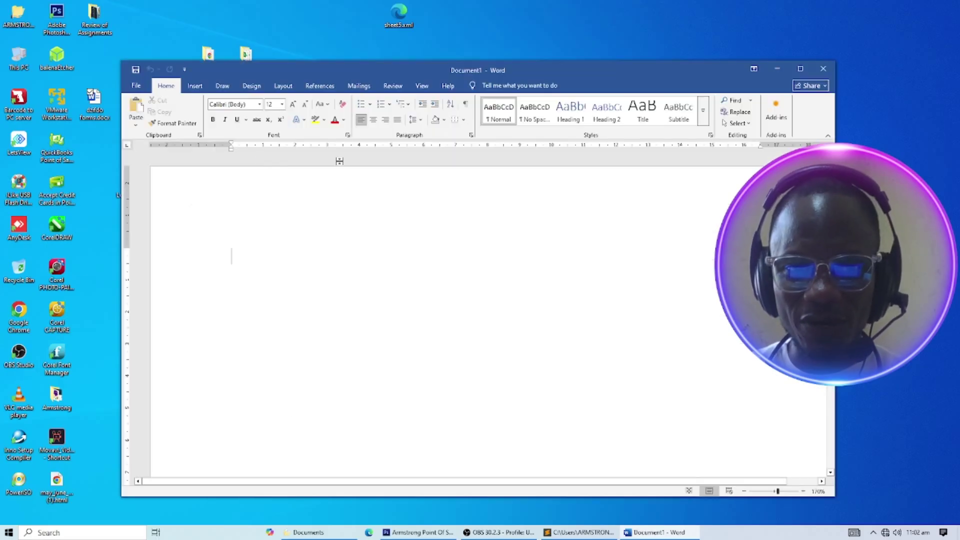
type("jhfjhf")
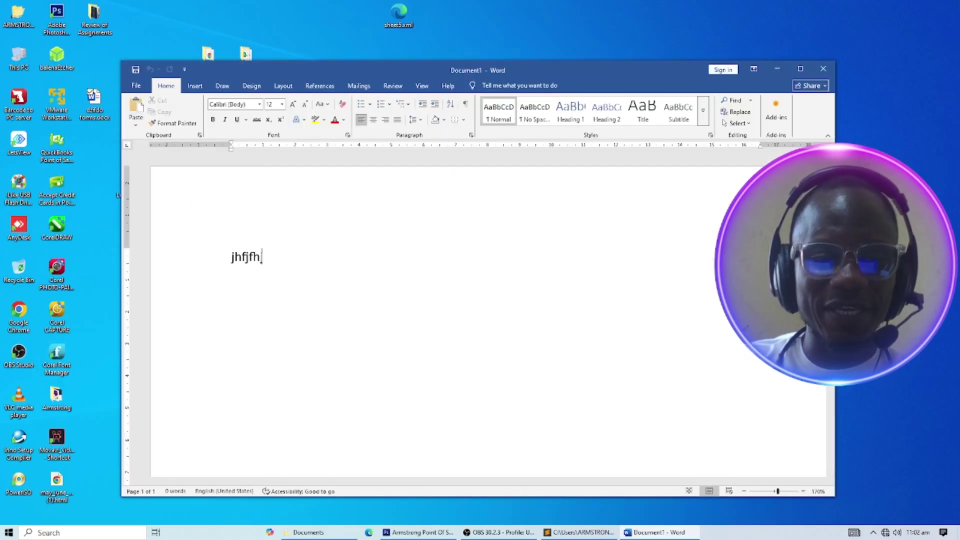
key("BackSpace")
key("BackSpace")
key("BackSpace")
key("BackSpace")
key("BackSpace")
key("BackSpace")
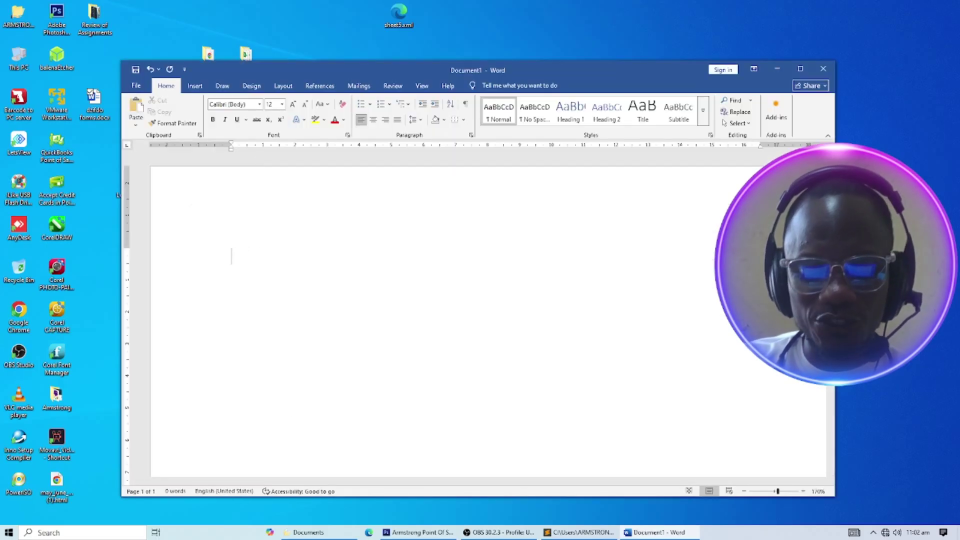
Step: Write the sentence "The boy is going to school" in the blank document
type("Thre")
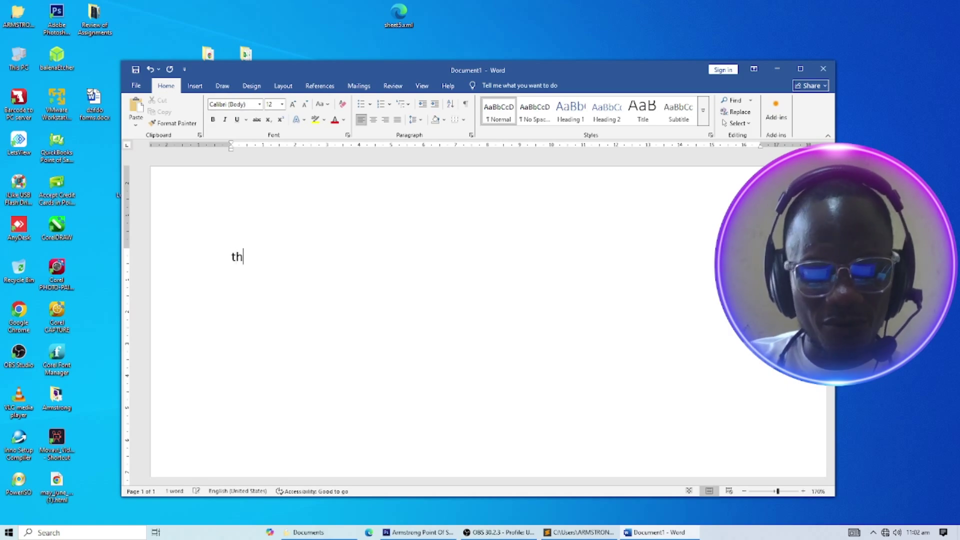
key("BackSpace")
key("BackSpace")
key("BackSpace")
type("e bo")
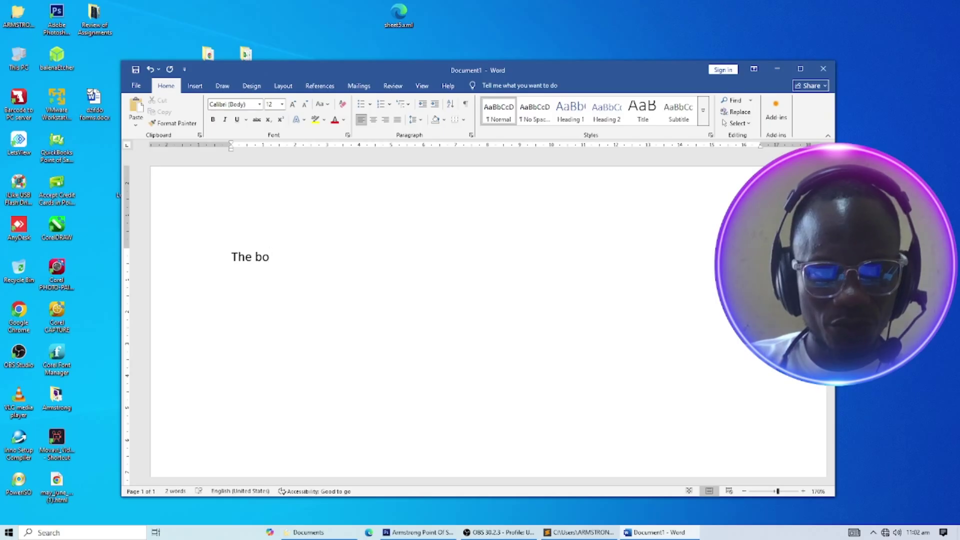
type("y ")
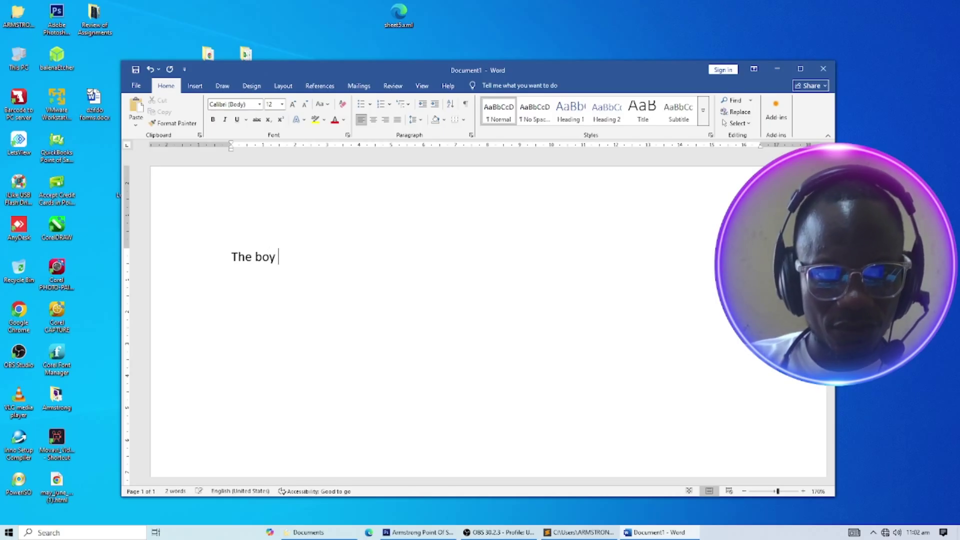
type("is ")
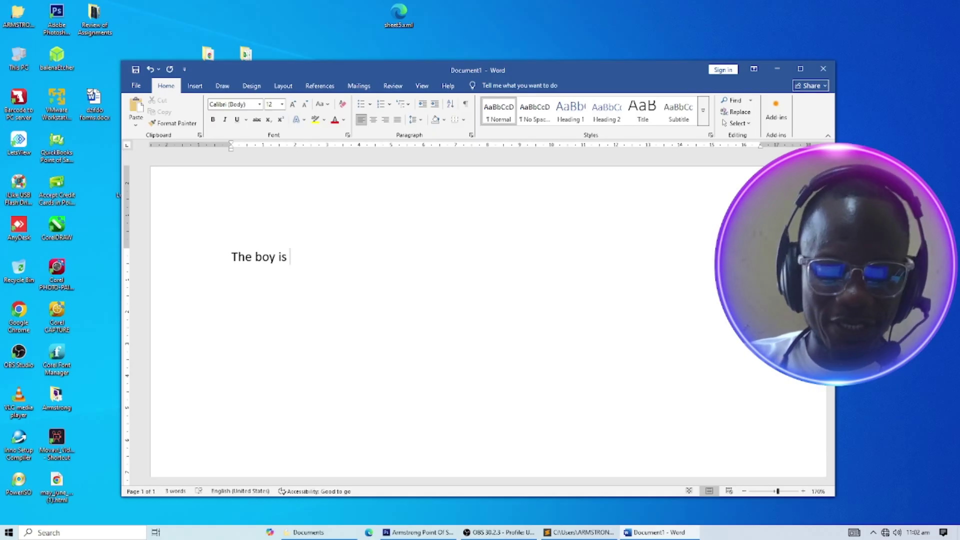
type("going ")
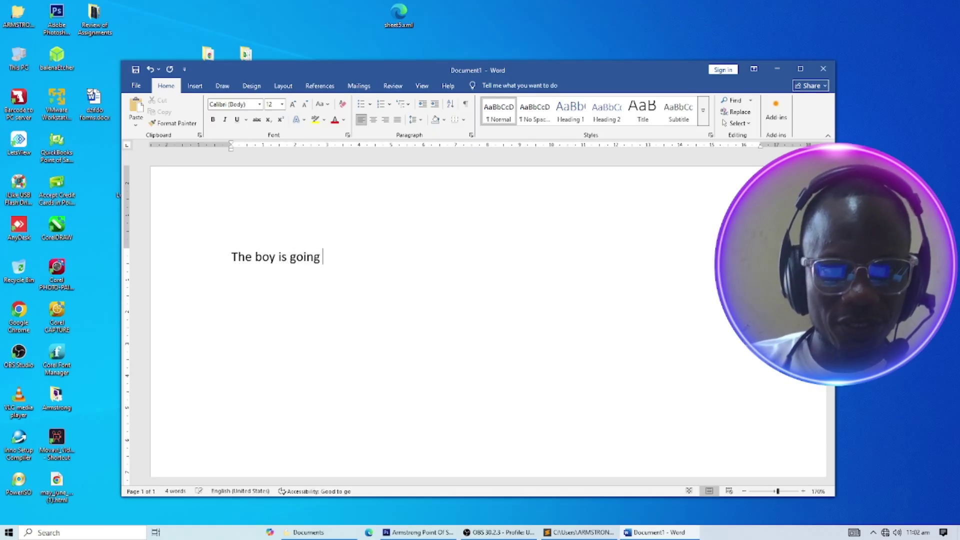
type("to ")
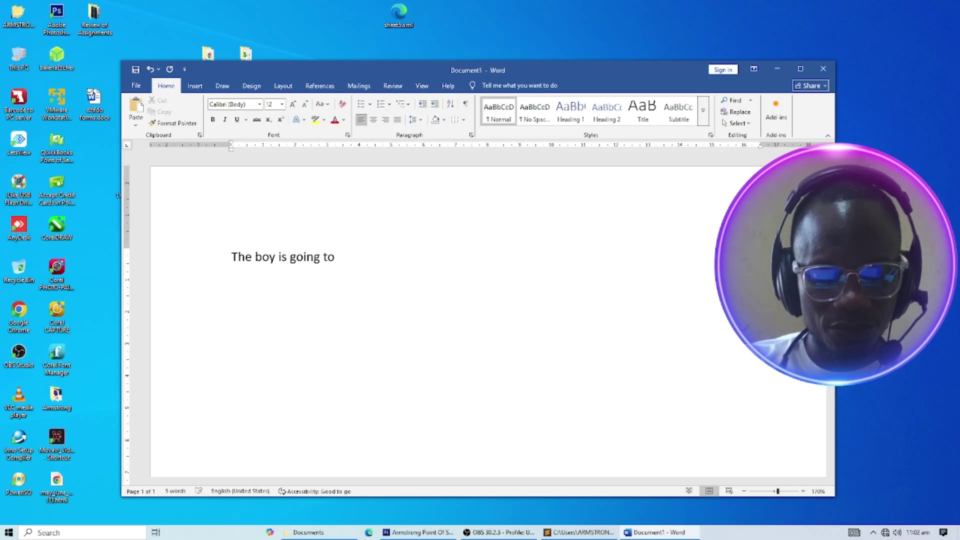
type("school")
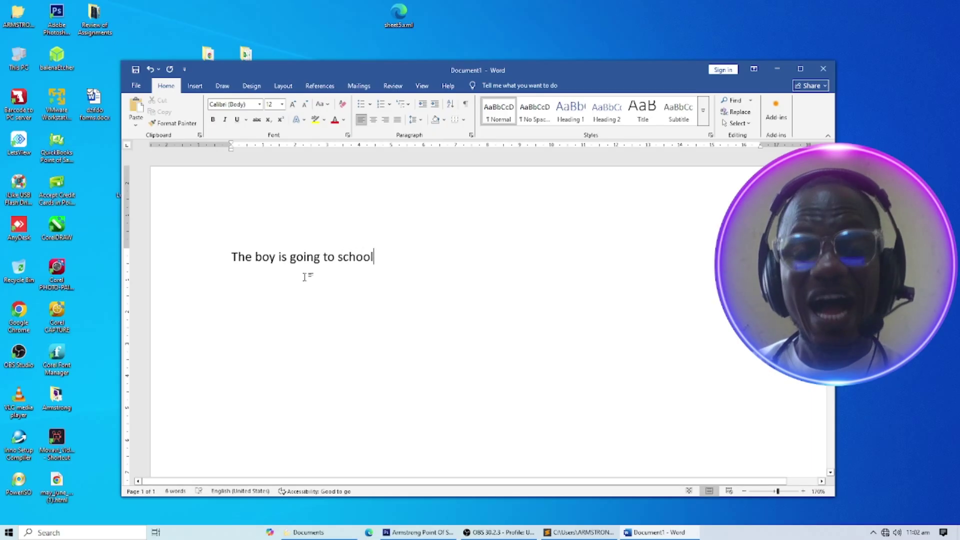
Step: Save the document to the Desktop as The boy is going to school.docx
left_click(135, 86)
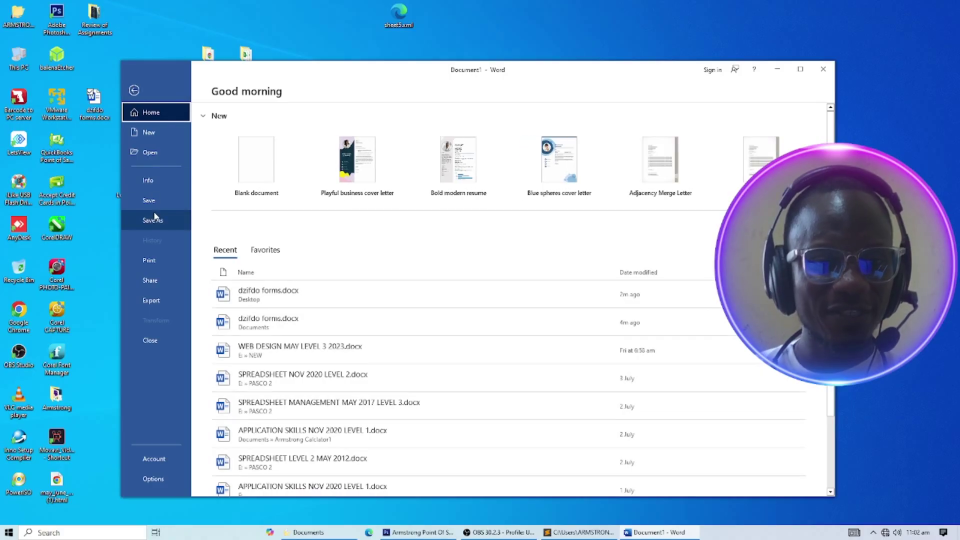
left_click(155, 219)
left_click(274, 299)
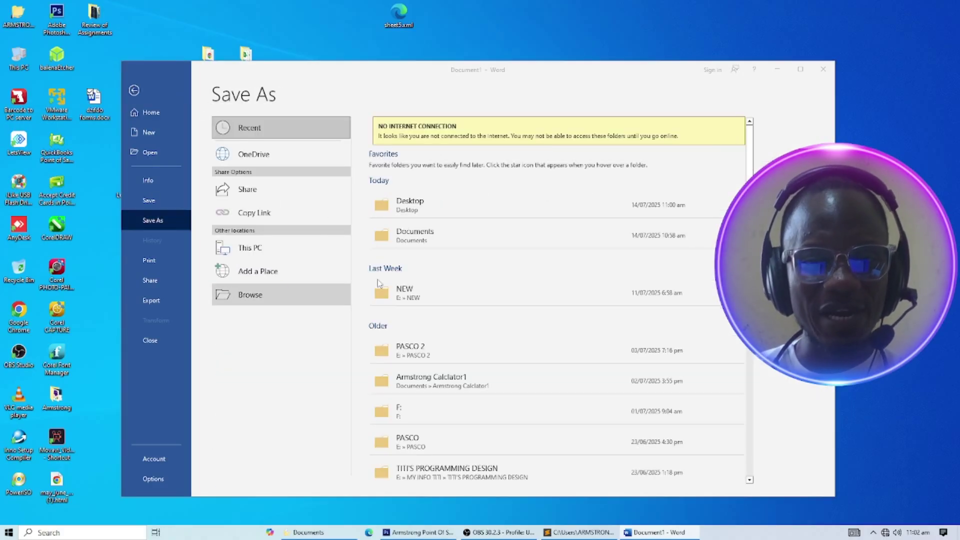
left_click(160, 143)
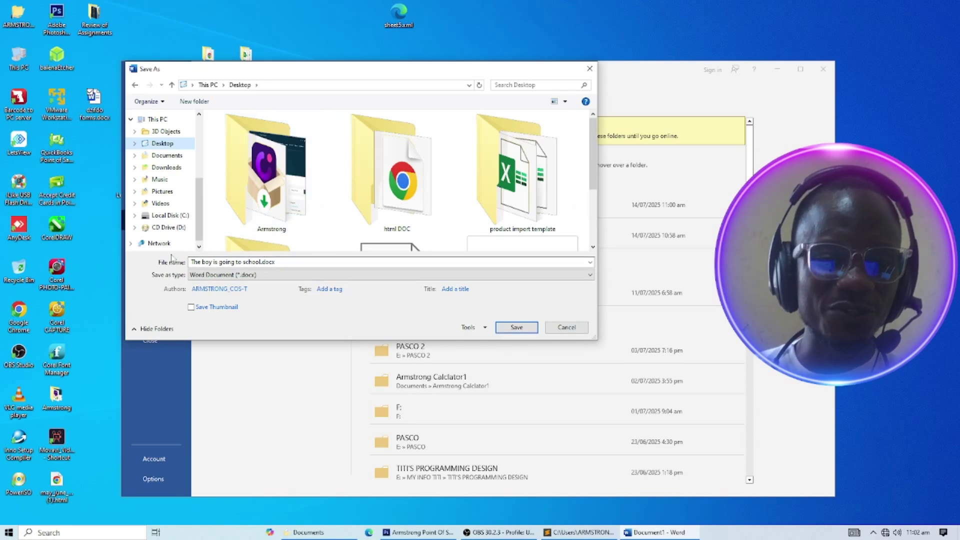
left_click(523, 328)
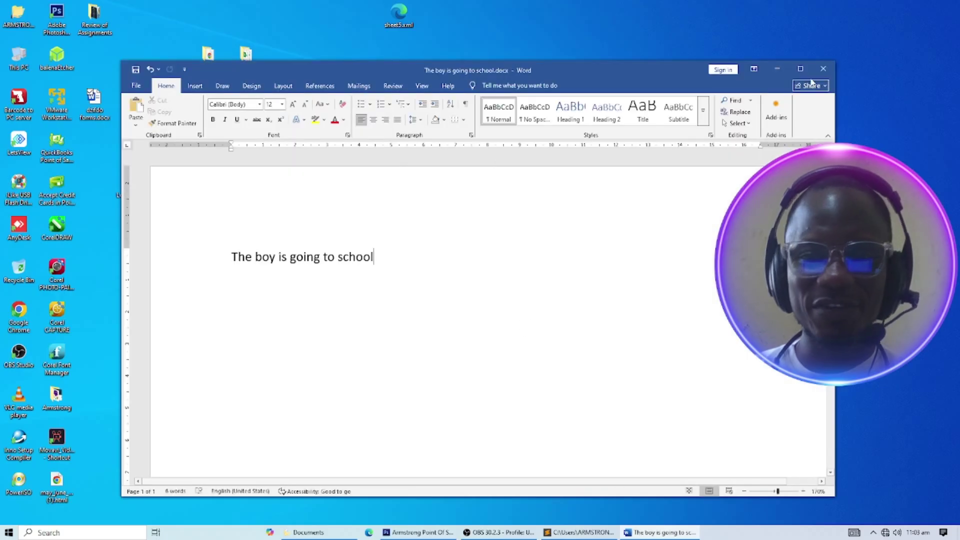
Step: Move the Word window aside to reveal the saved file on the desktop, and close the document
left_click_drag(397, 71, 561, 78)
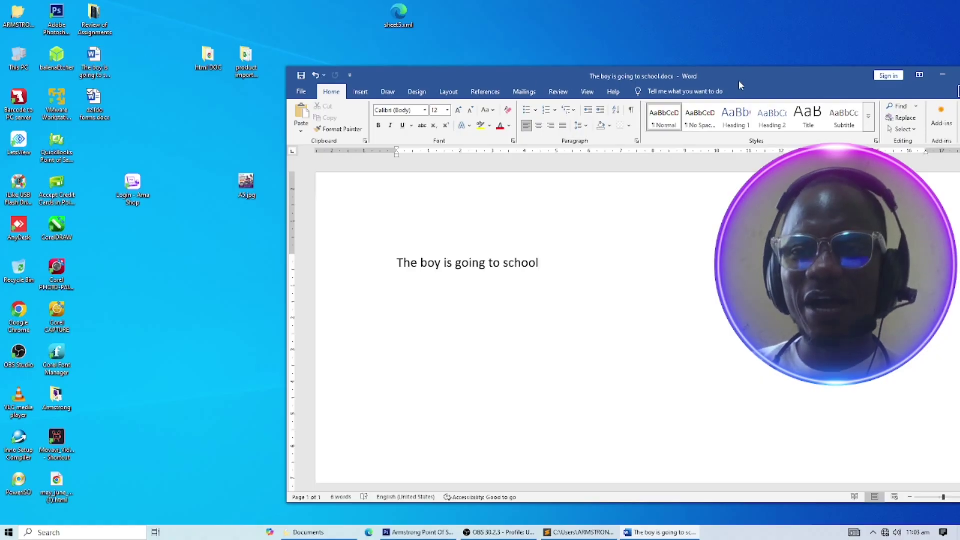
left_click_drag(756, 80, 563, 90)
left_click(796, 84)
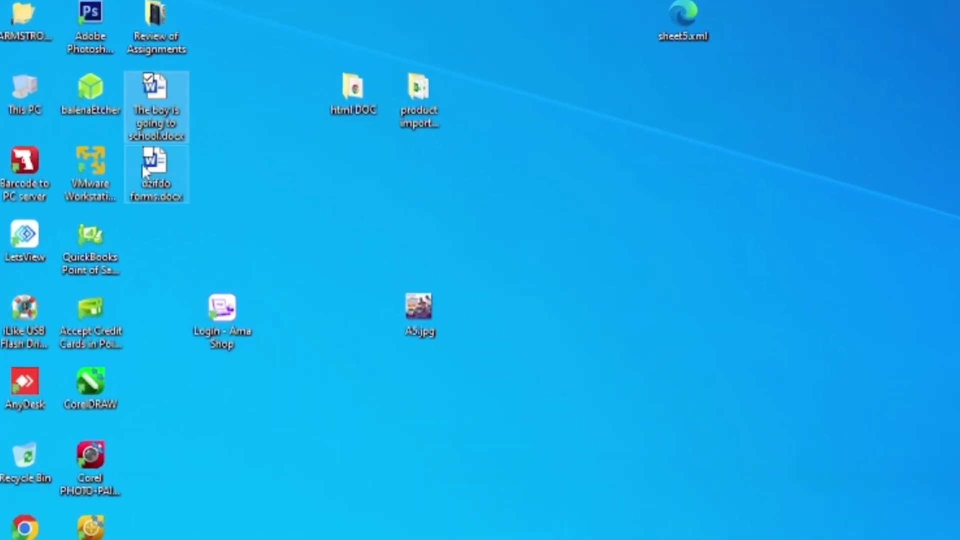
Step: Change the extension of The boy is going to school.docx on the desktop to zip and accept the extension change
right_click(159, 105)
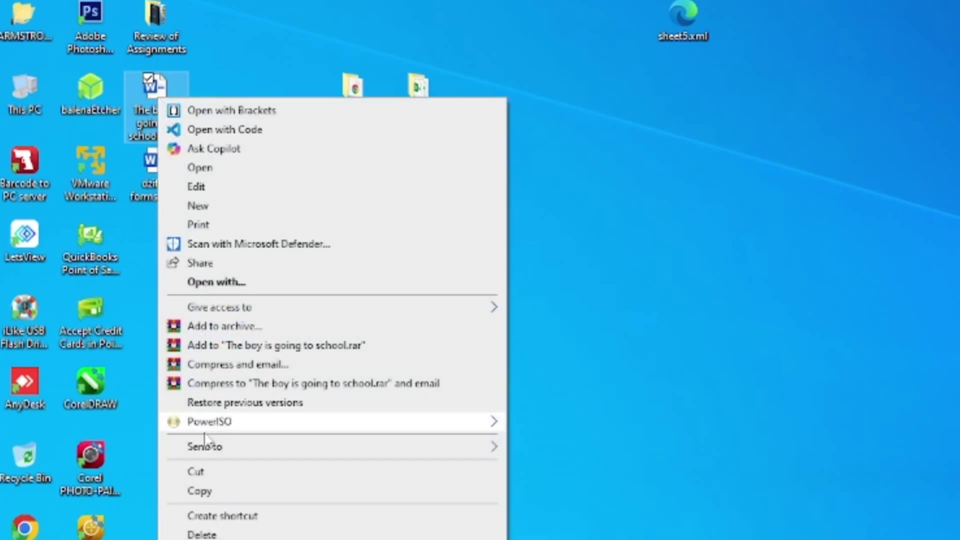
key("m")
left_click_drag(186, 135, 163, 136)
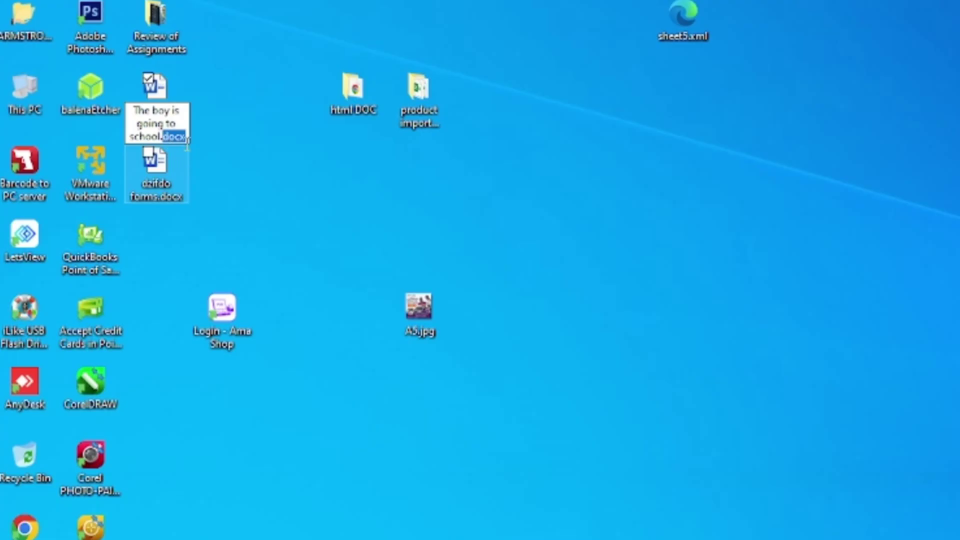
key("BackSpace")
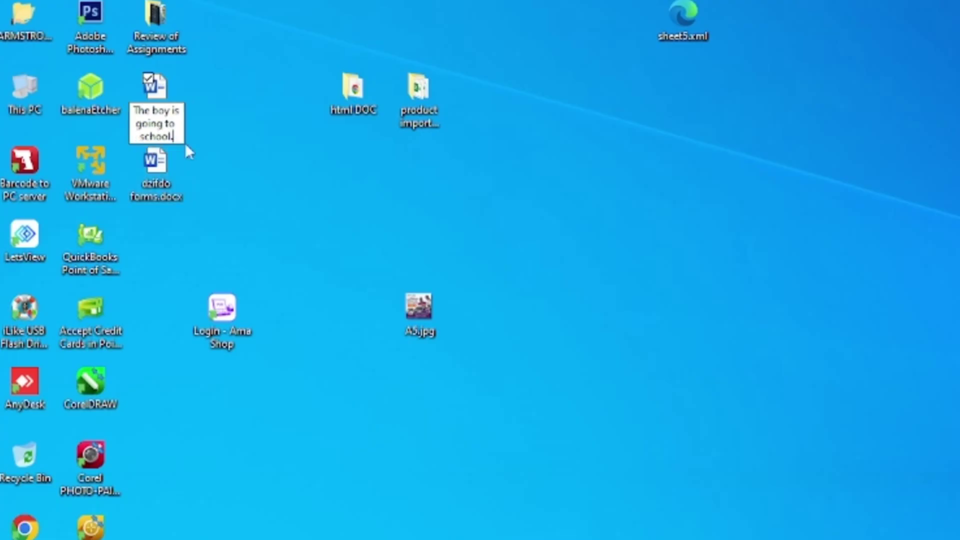
type("zip")
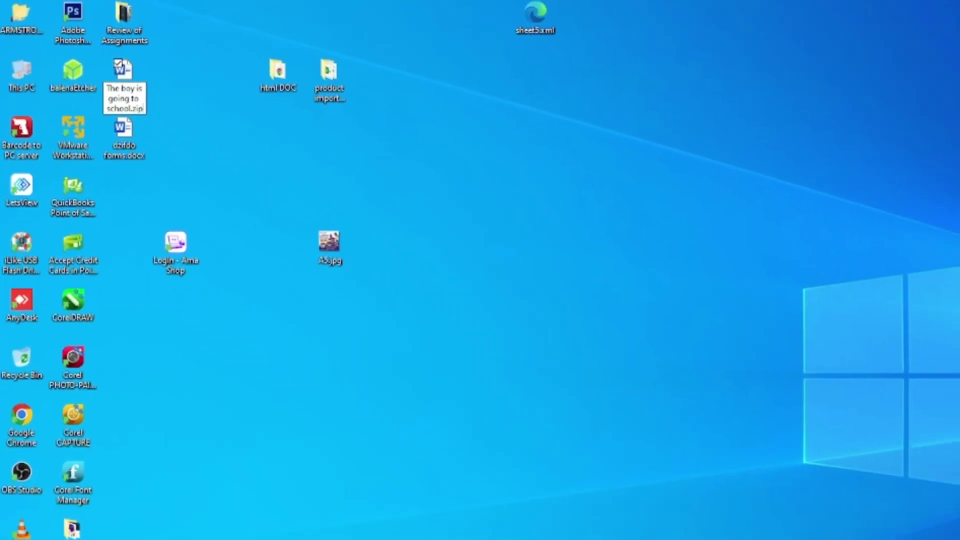
key("Return")
left_click(612, 315)
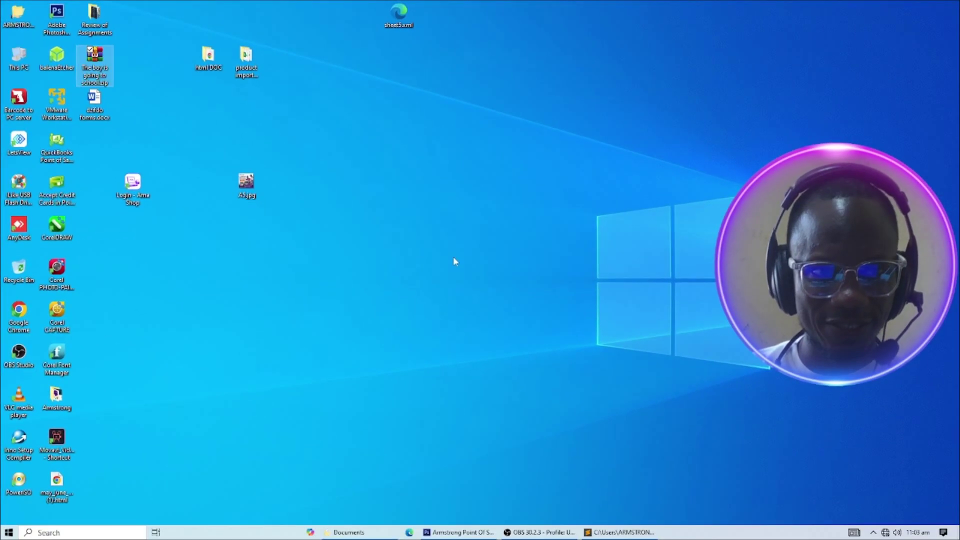
Step: Move The boy is going to school.zip to an empty area of the desktop, open it in WinRAR and dismiss the license notice
left_click_drag(85, 66, 540, 198)
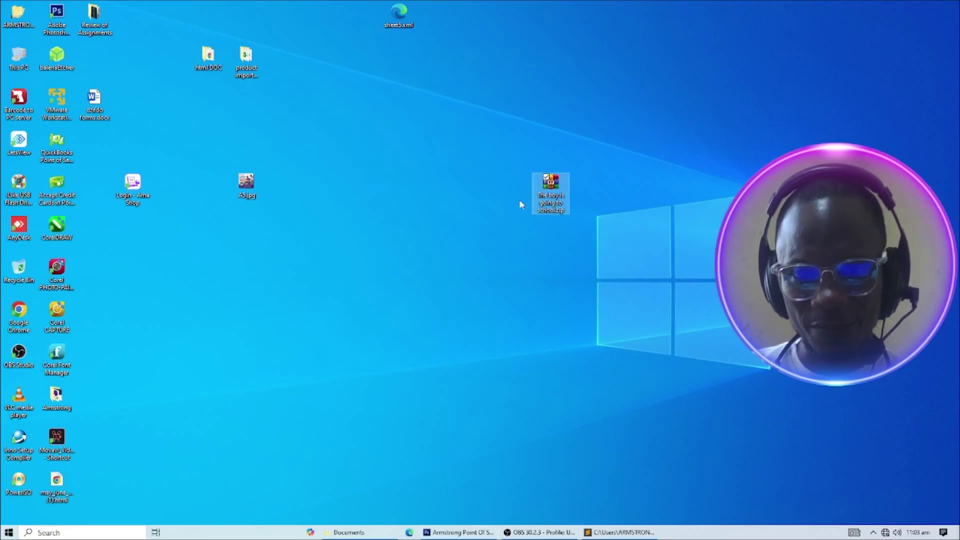
double_click(552, 188)
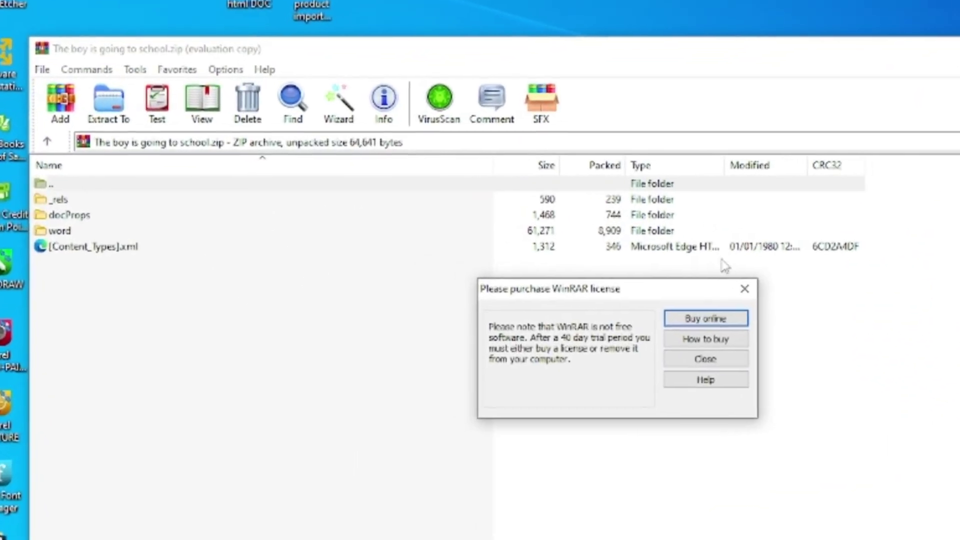
left_click(830, 307)
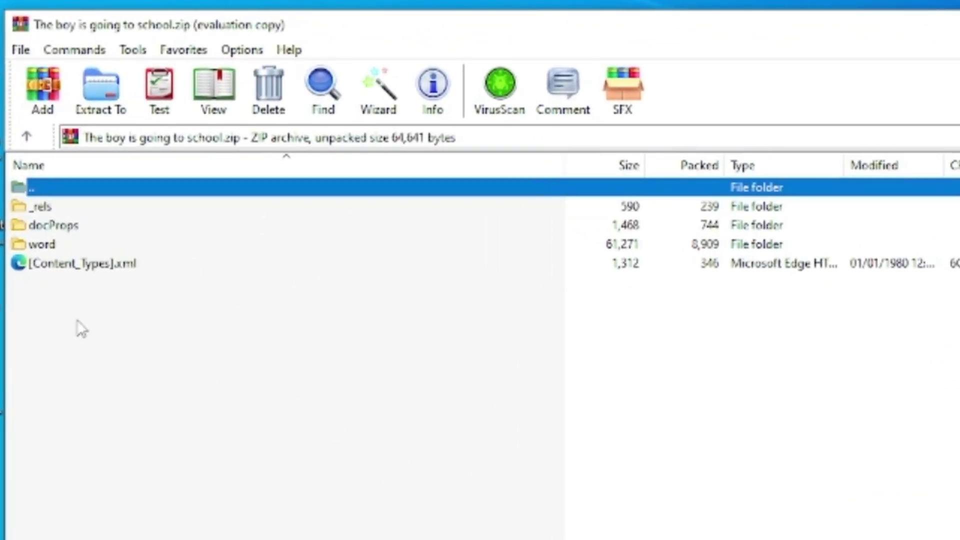
Step: Examine the archive's word folder, select settings.xml and close the archive
left_click(23, 246)
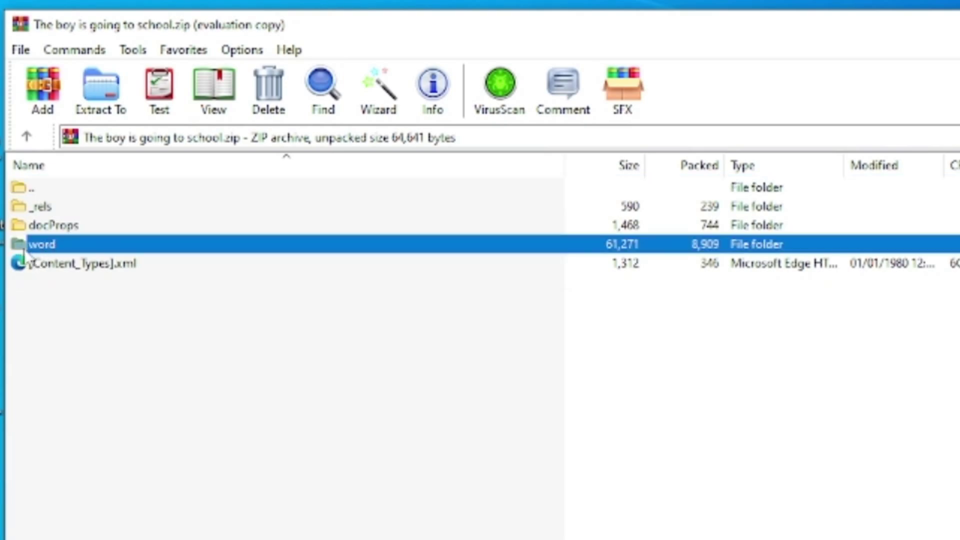
double_click(22, 246)
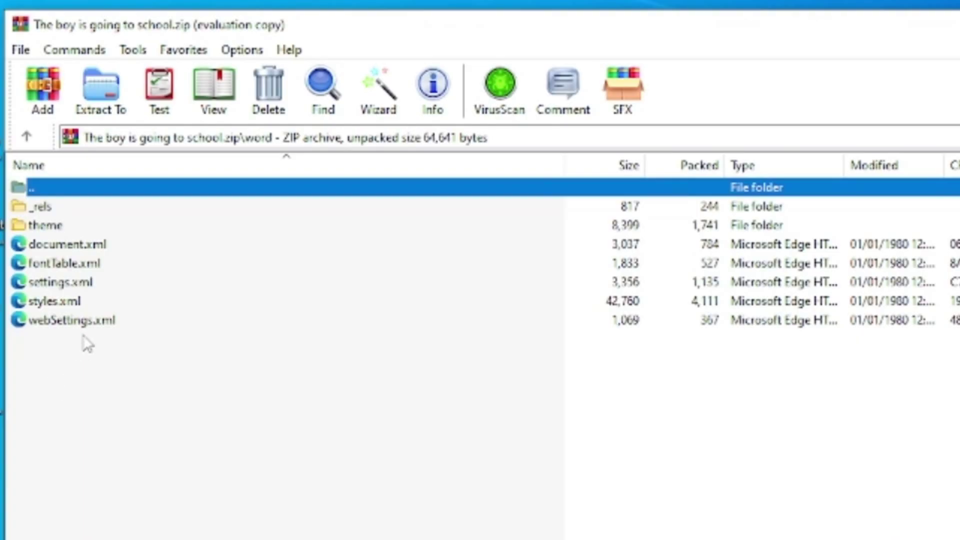
left_click(90, 283)
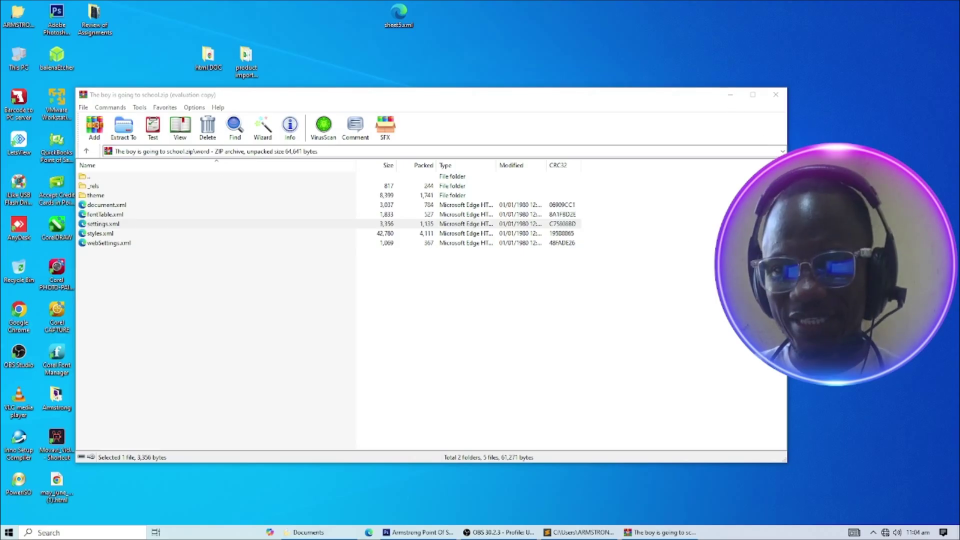
left_click(776, 95)
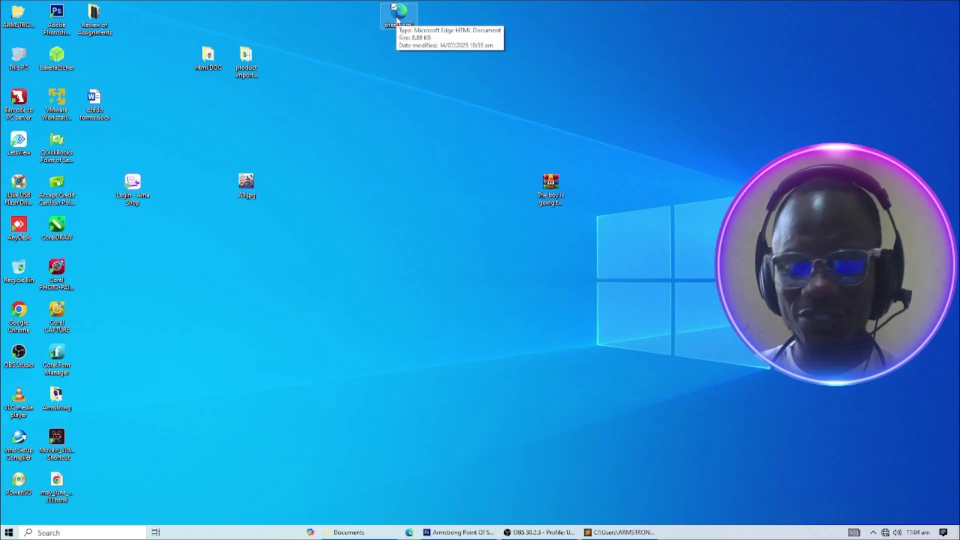
Step: Delete the sheet XML file from the desktop and place settings.xml above the repositioned The boy is going to school.zip
key("Delete")
left_click_drag(550, 175, 513, 176)
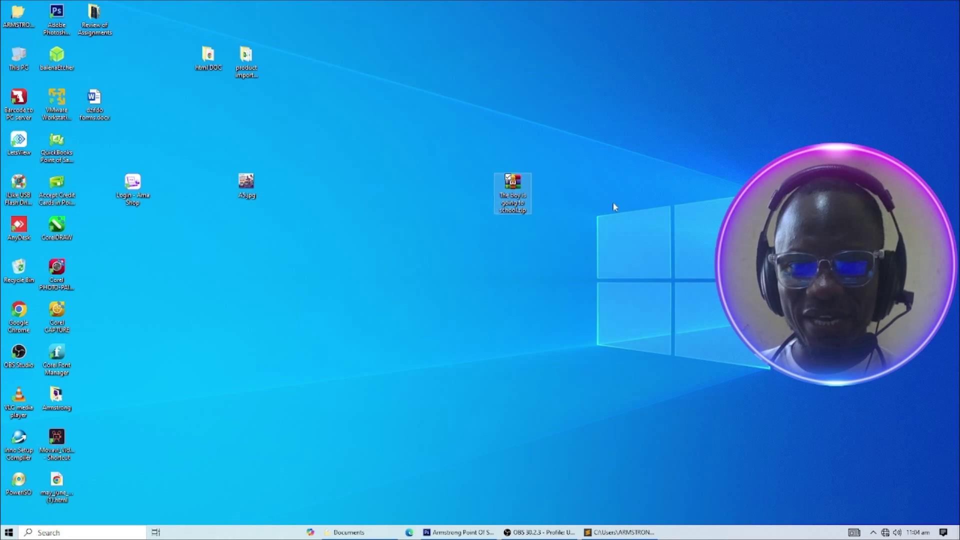
left_click(513, 185)
left_click(512, 100)
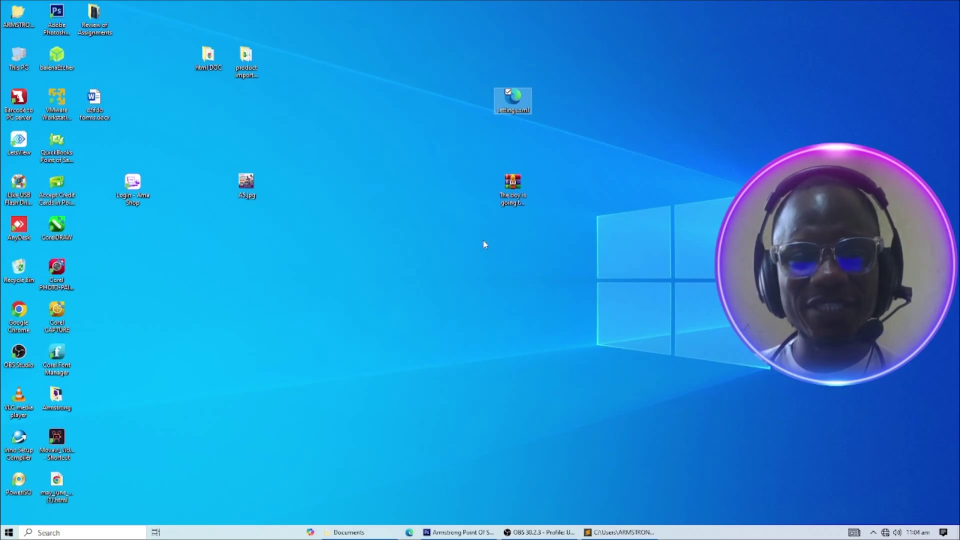
Step: Open dzifdo forms.docx from the desktop to check for the password prompt, cancel it and close Word
left_click(97, 113)
double_click(97, 118)
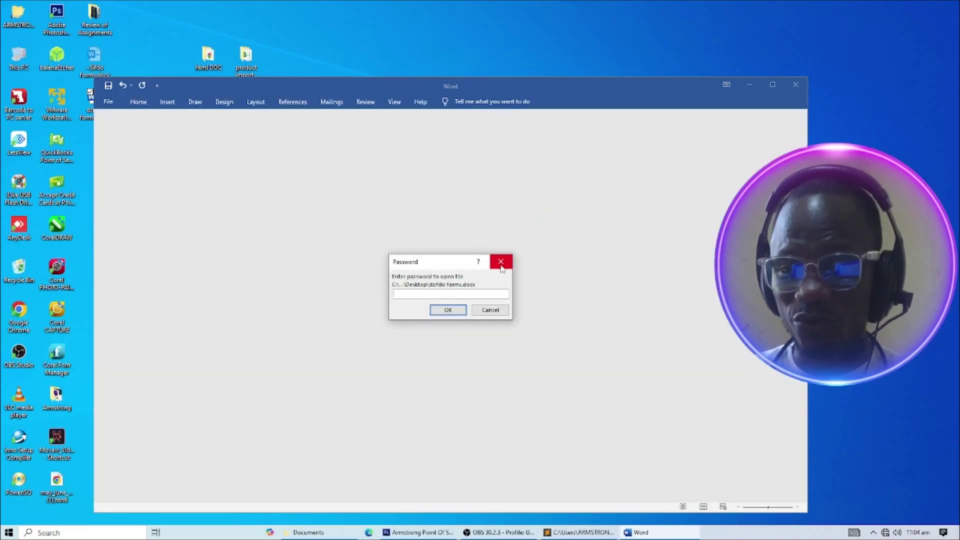
left_click(501, 262)
left_click(794, 84)
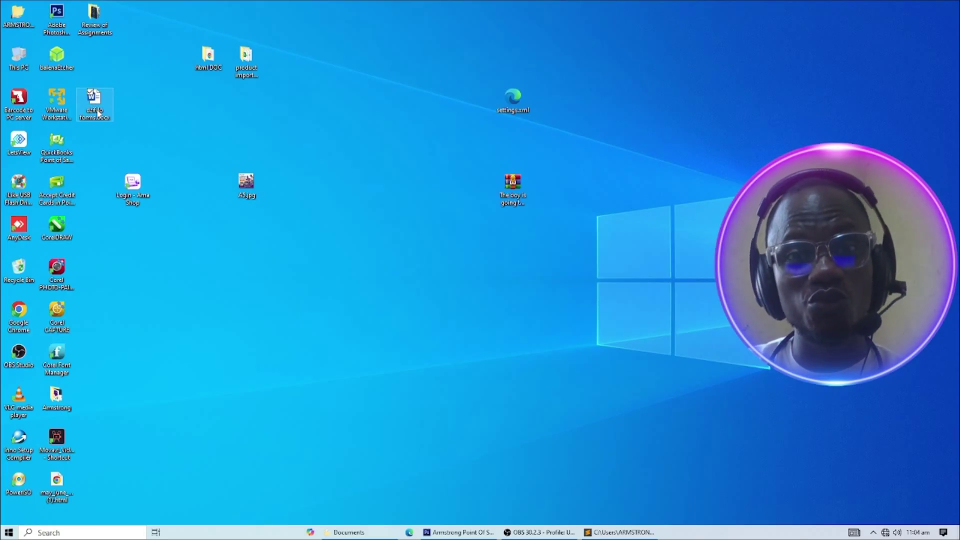
Step: Shift The boy is going to school.zip and settings.xml on the desktop, and change the extension of dzifdo forms.docx to zip, accepting the change
left_click_drag(506, 186, 395, 184)
left_click_drag(513, 98, 399, 99)
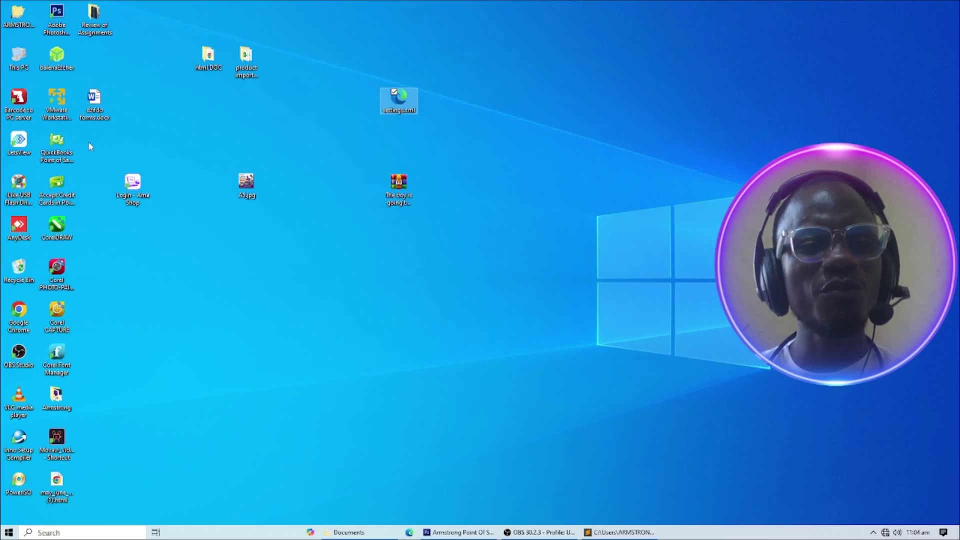
right_click(95, 116)
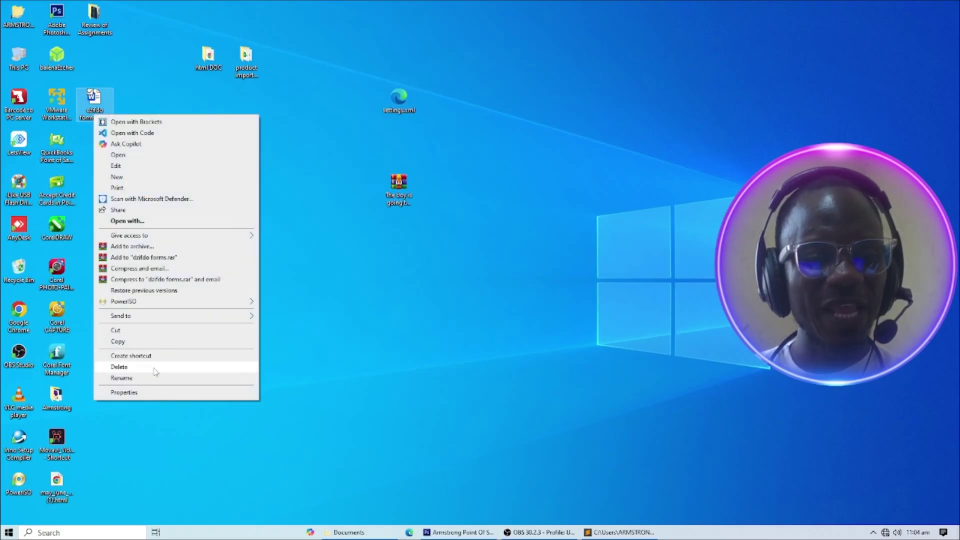
left_click(154, 378)
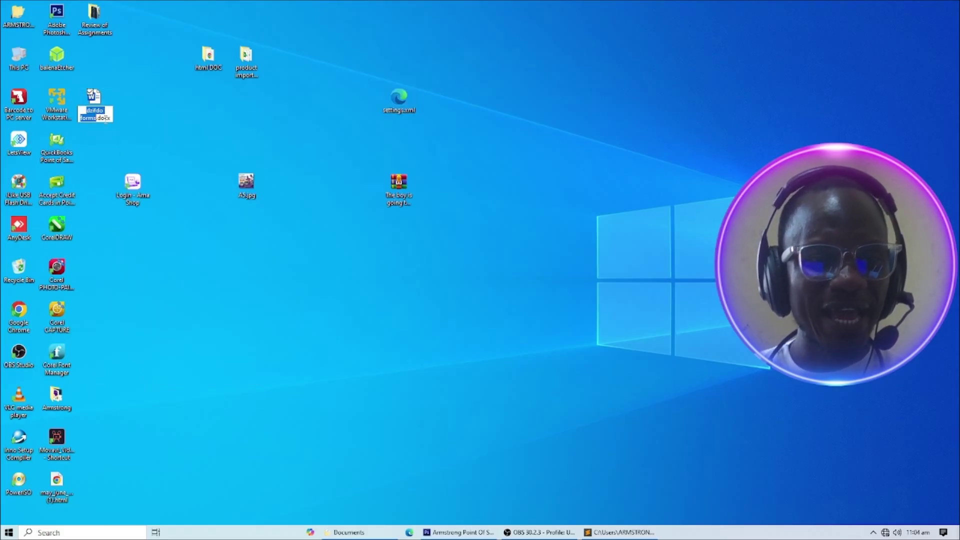
left_click(111, 117)
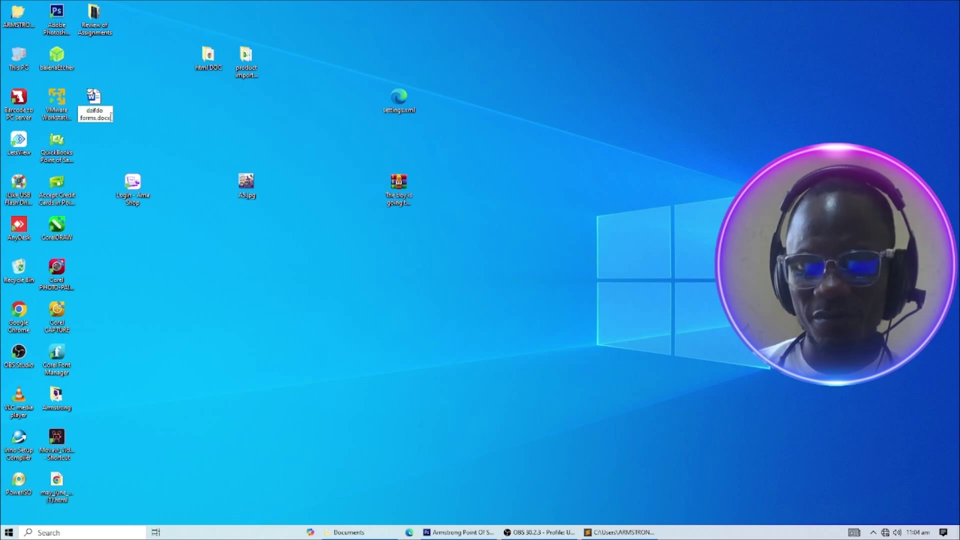
key("BackSpace")
key("BackSpace")
key("BackSpace")
key("BackSpace")
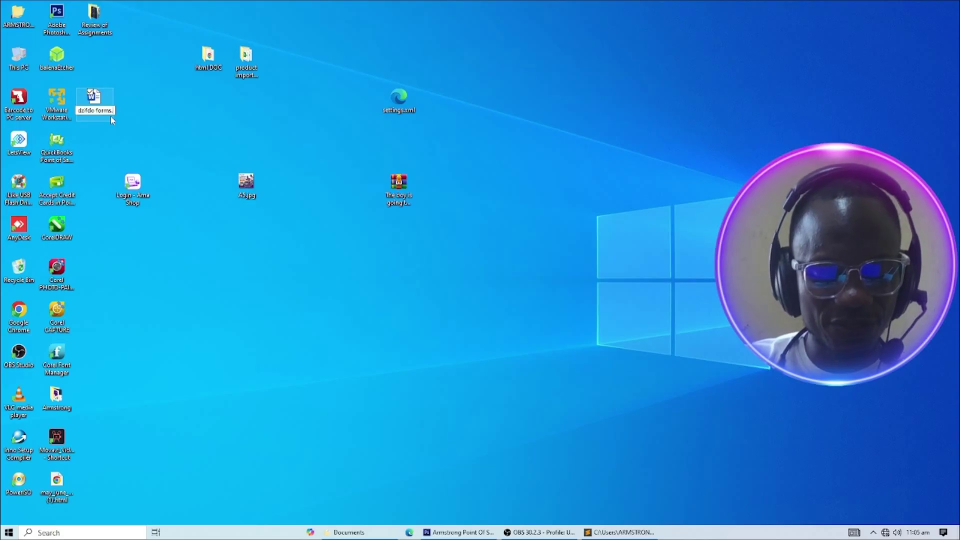
type("zip")
key("Return")
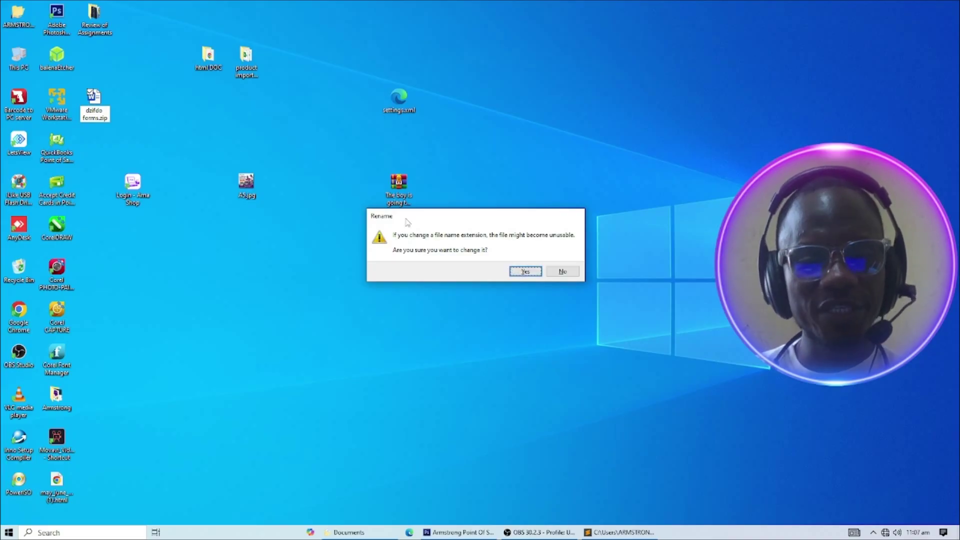
left_click_drag(516, 222, 521, 180)
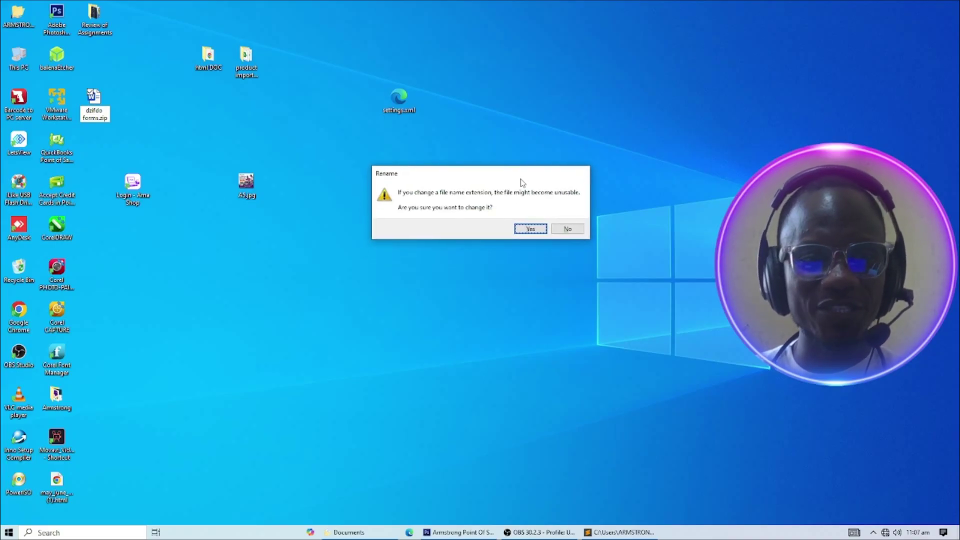
left_click(531, 230)
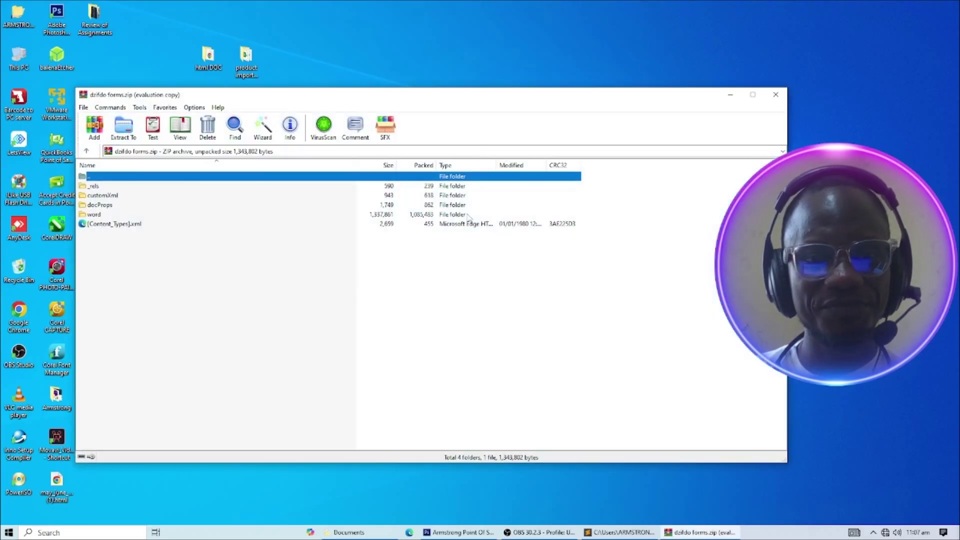
Step: Dismiss the WinRAR license notice and arrange the archive window and dzifdo forms.zip in clear areas of the desktop
left_click_drag(393, 92, 582, 233)
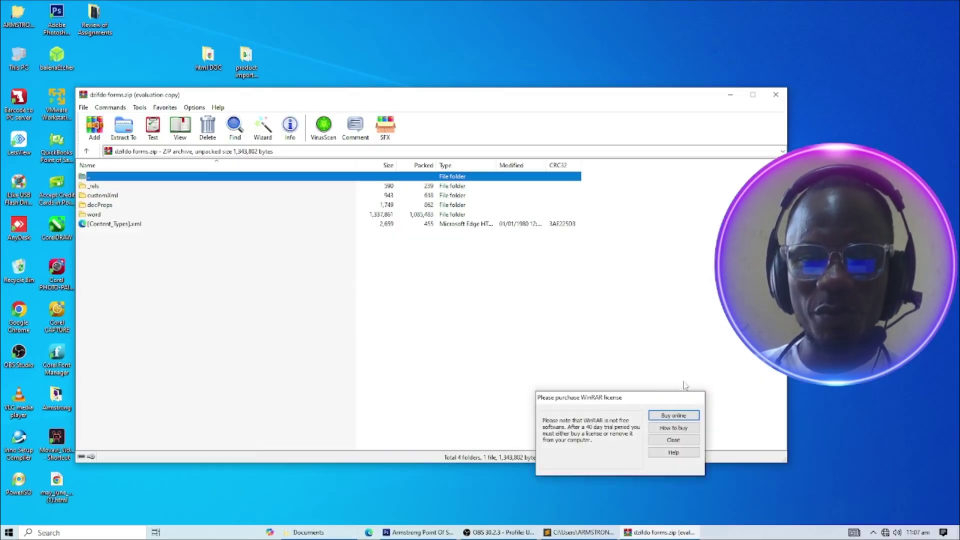
key("Escape")
left_click_drag(407, 97, 379, 315)
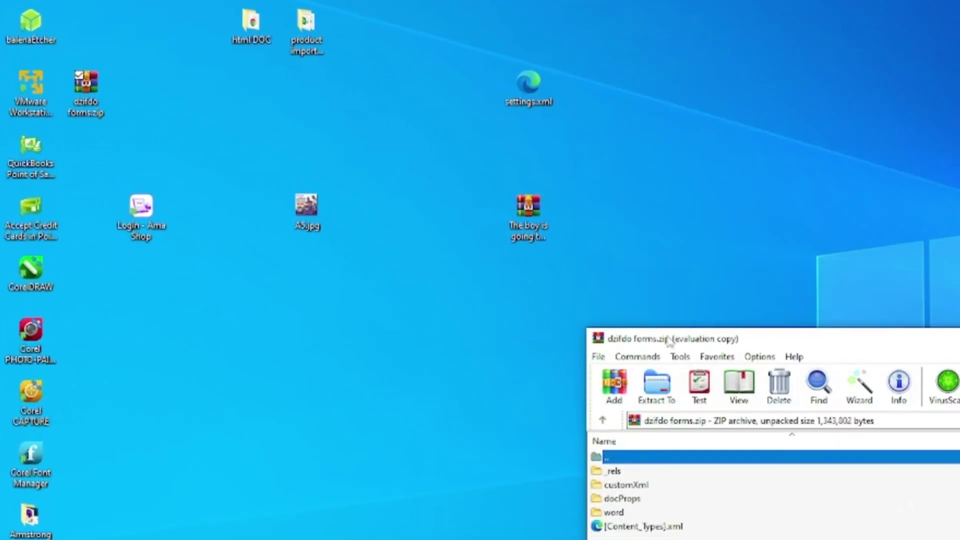
left_click_drag(89, 79, 692, 246)
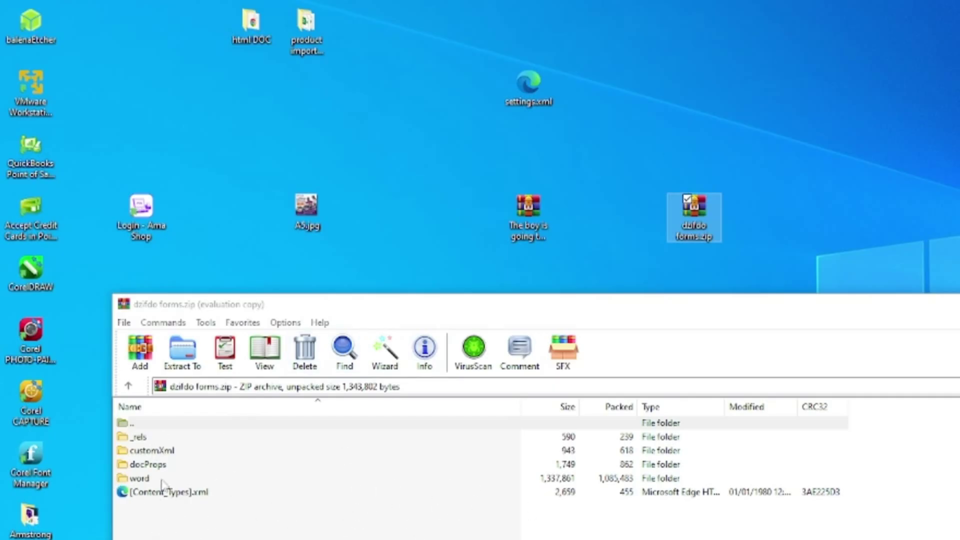
Step: Delete settings.xml from the word folder of the dzifdo forms.zip archive and confirm the deletion
double_click(125, 479)
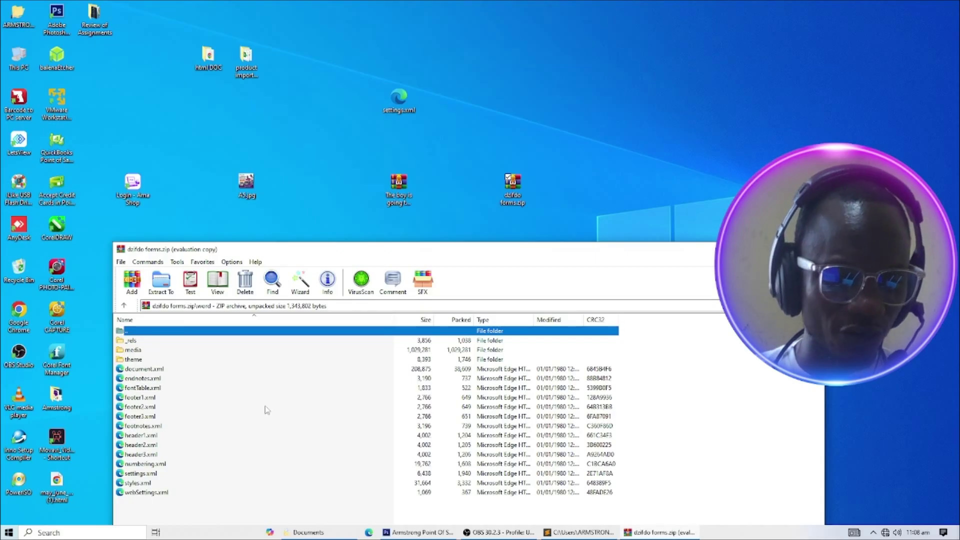
left_click(133, 475)
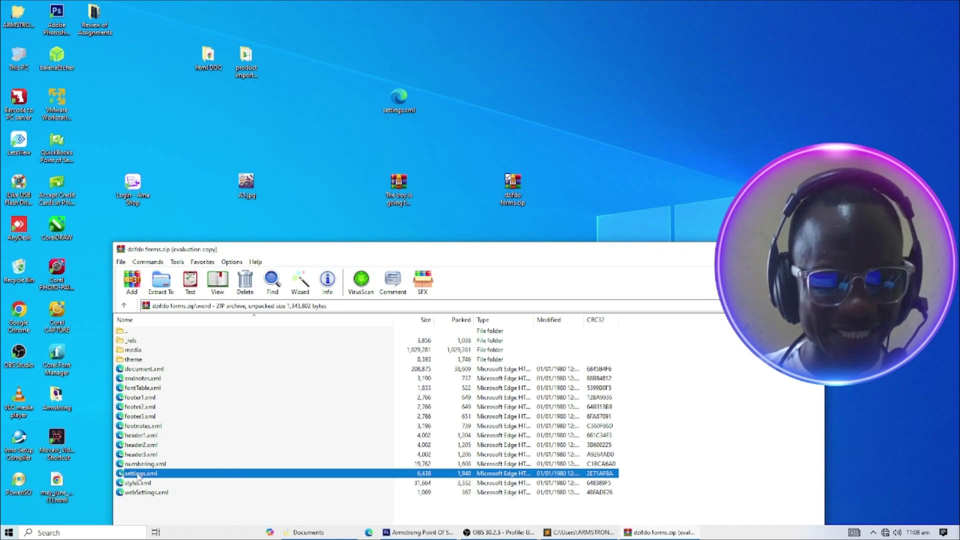
left_click(245, 282)
left_click(503, 301)
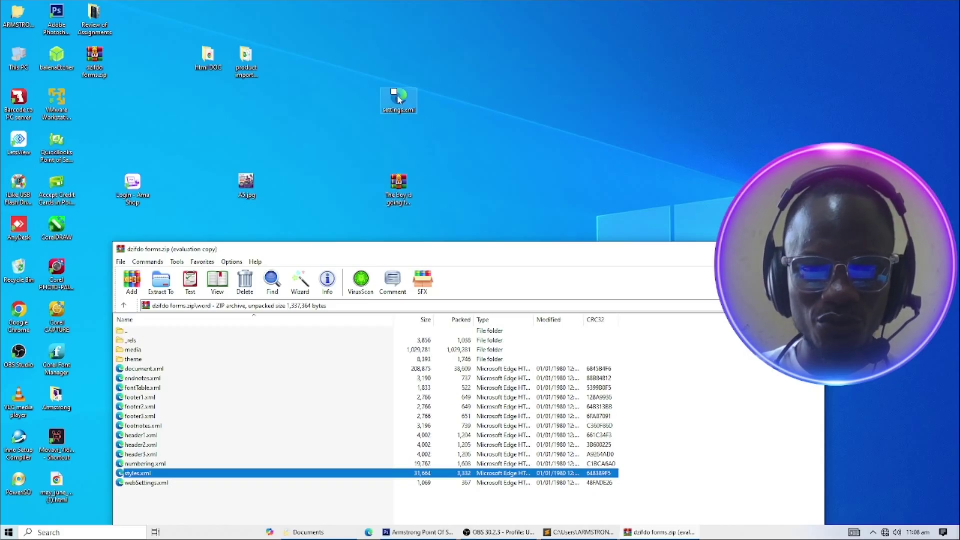
Step: Add settings.xml from the desktop to the word folder of the dzifdo forms.zip archive and close the archive
left_click_drag(398, 98, 197, 505)
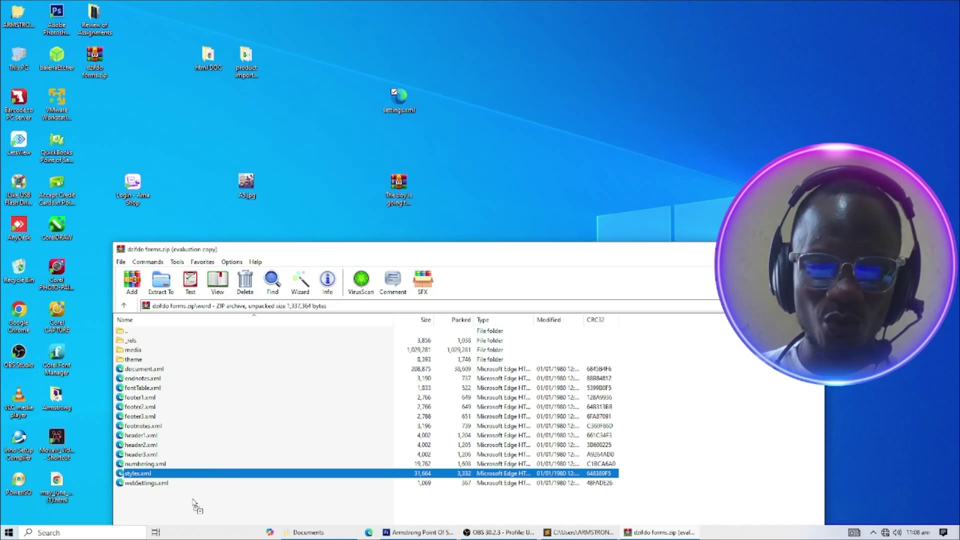
left_click_drag(194, 501, 194, 501)
left_click(479, 495)
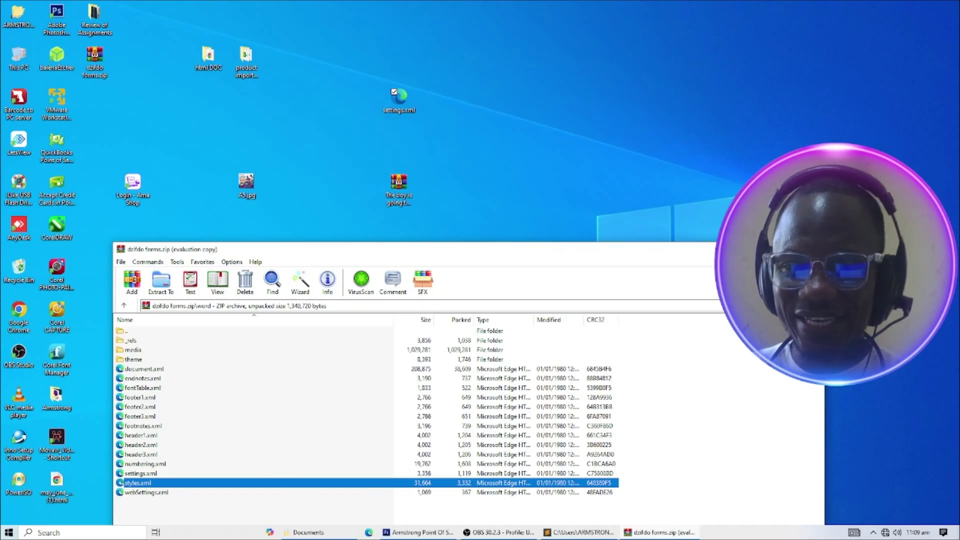
key("alt+F4")
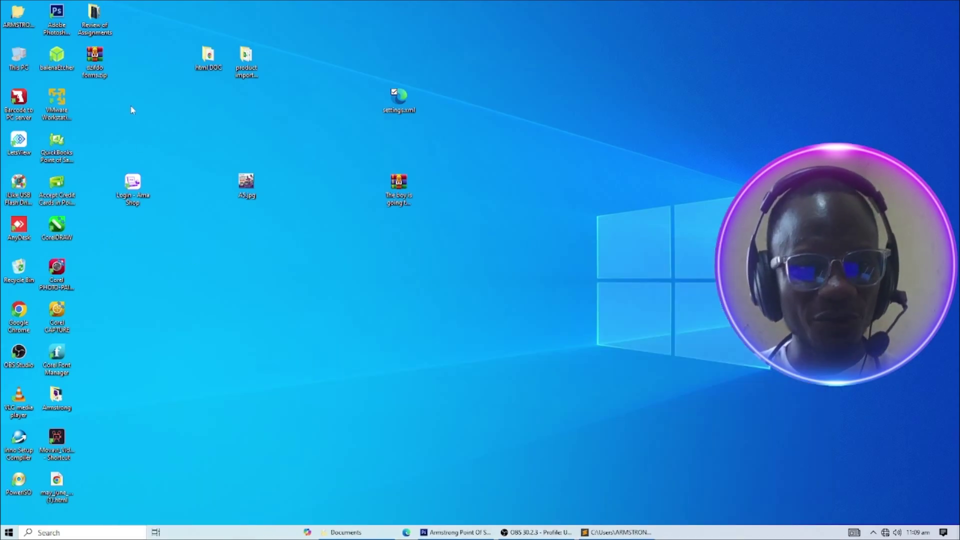
Step: Change the extension of dzifdo forms.zip on the desktop to docx and accept the extension change
right_click(96, 71)
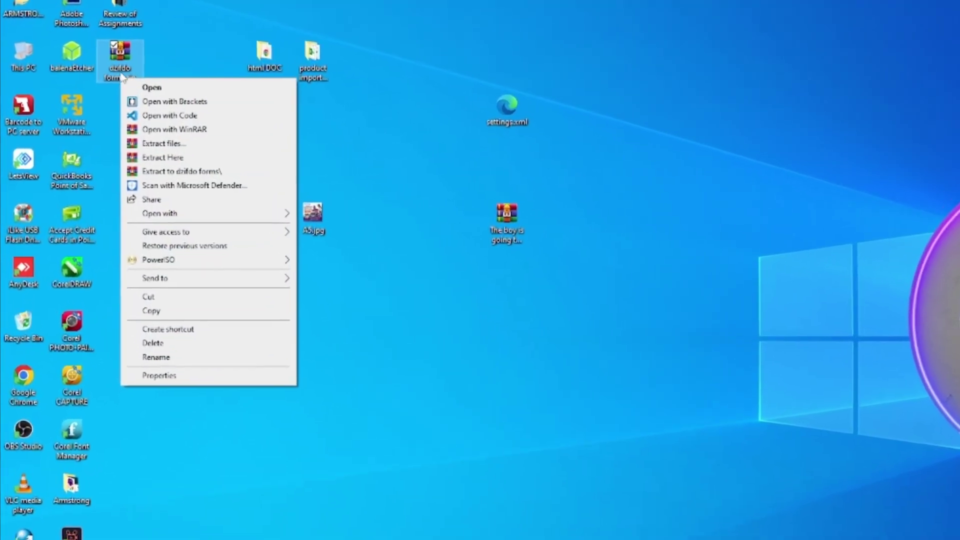
left_click(160, 358)
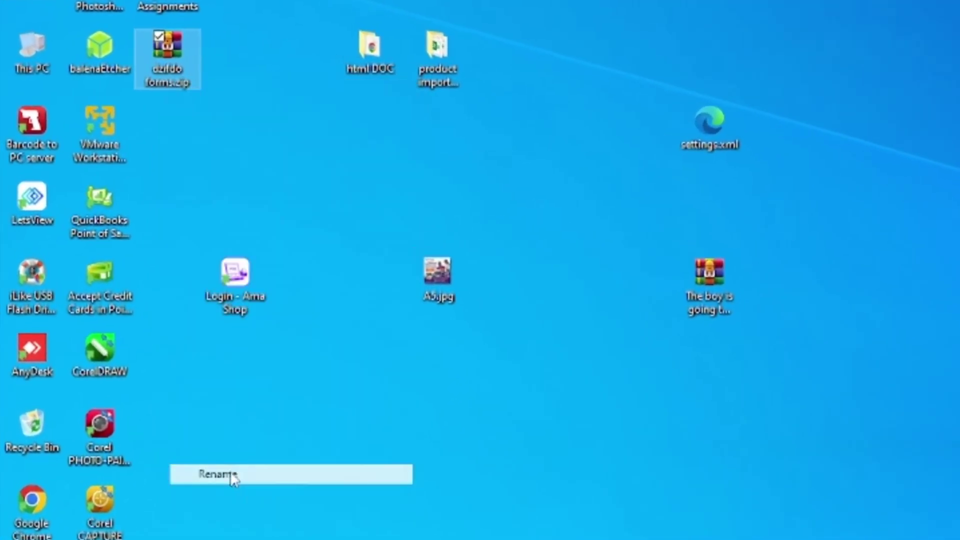
left_click_drag(191, 82, 176, 82)
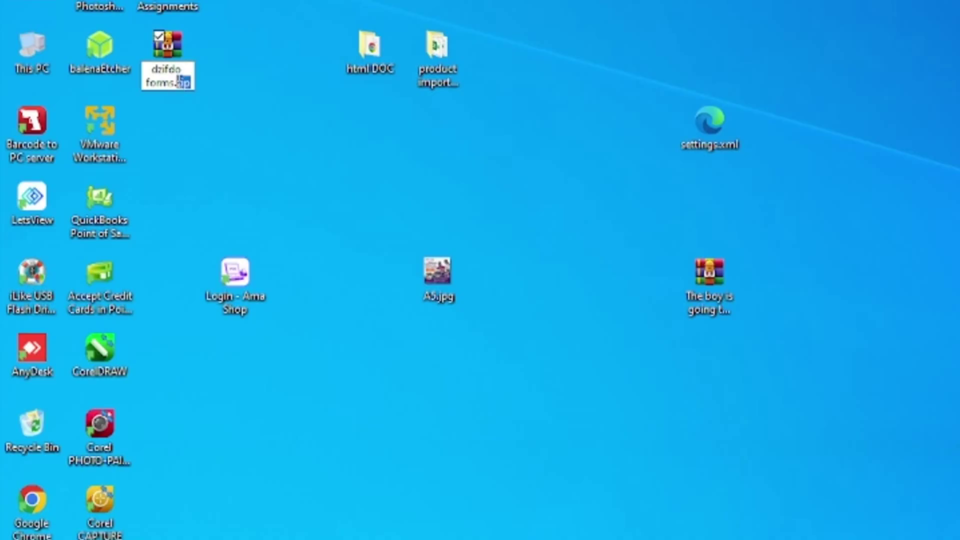
type("do")
type("cx")
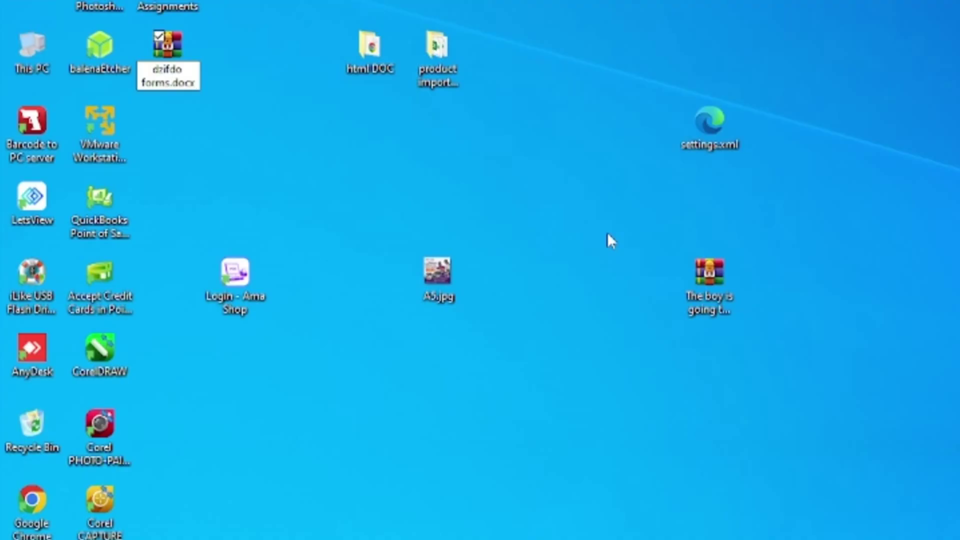
key("Return")
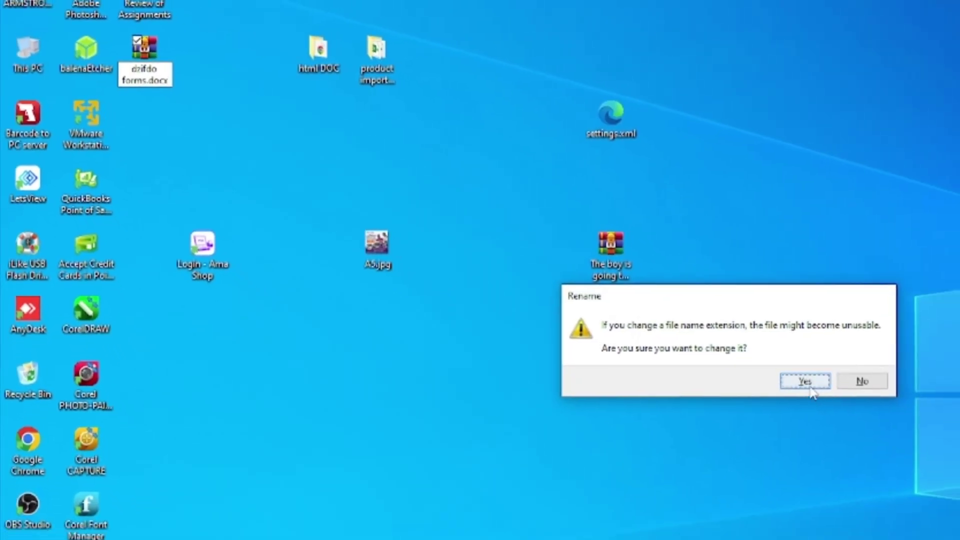
left_click(810, 388)
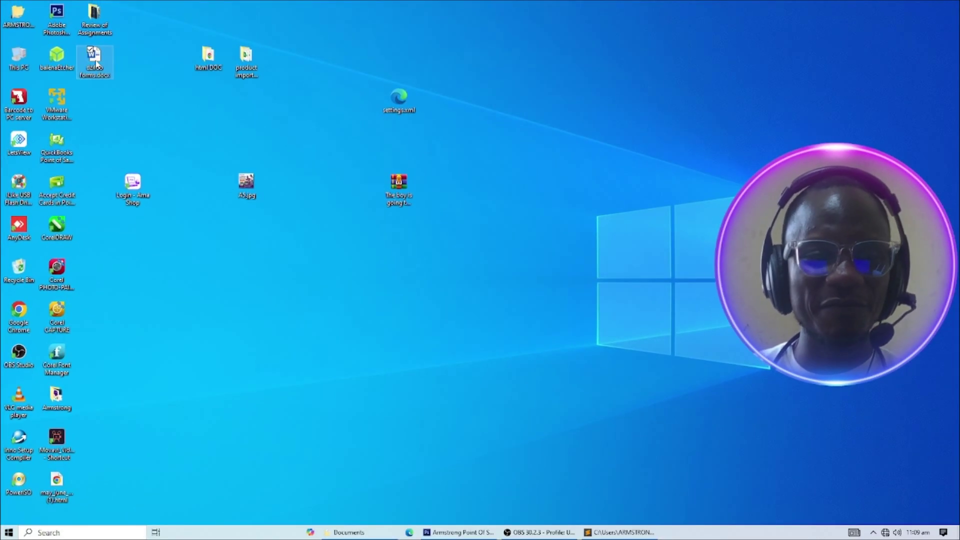
Step: Open dzifdo forms.docx in Word, maximize the window and look through the document's pages
double_click(95, 63)
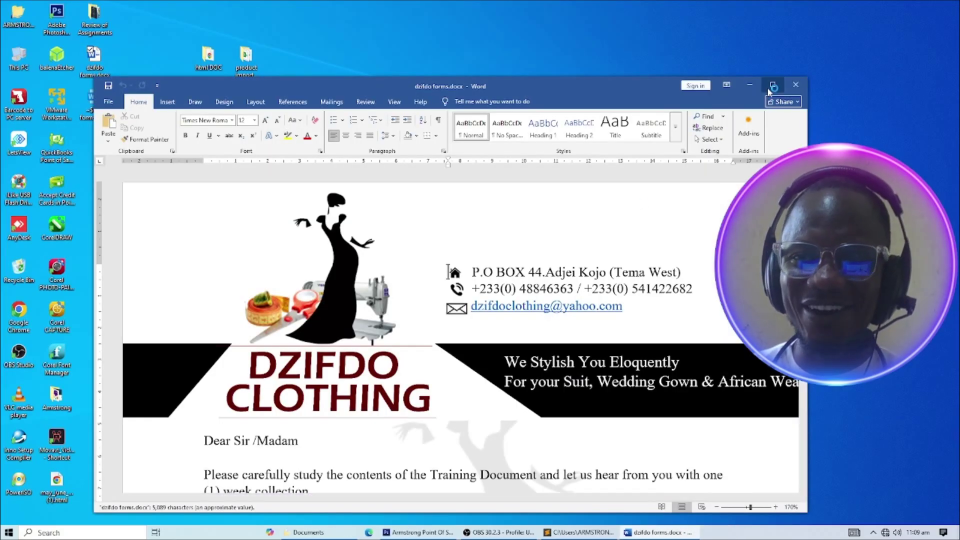
left_click(773, 85)
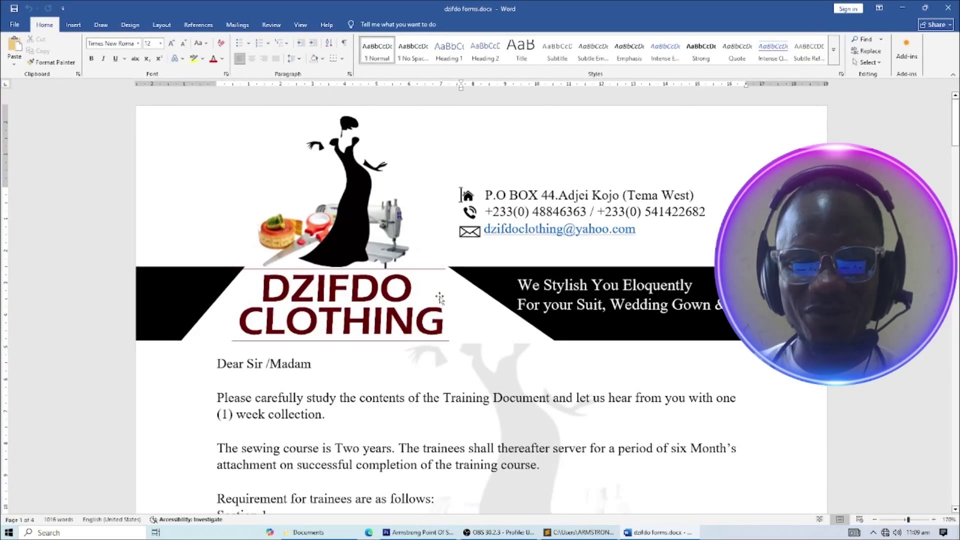
scroll(622, 376, "down", 15)
scroll(620, 377, "down", 20)
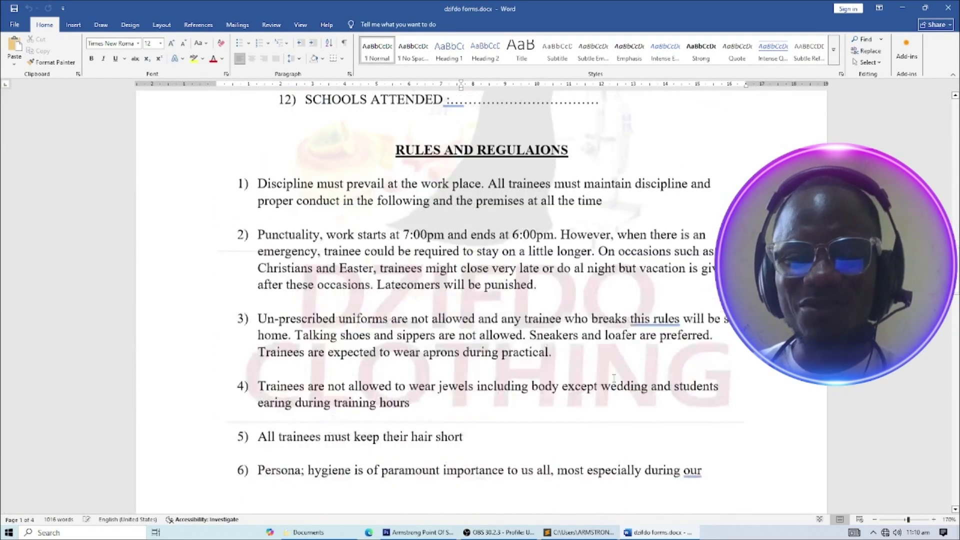
scroll(615, 382, "down", 4)
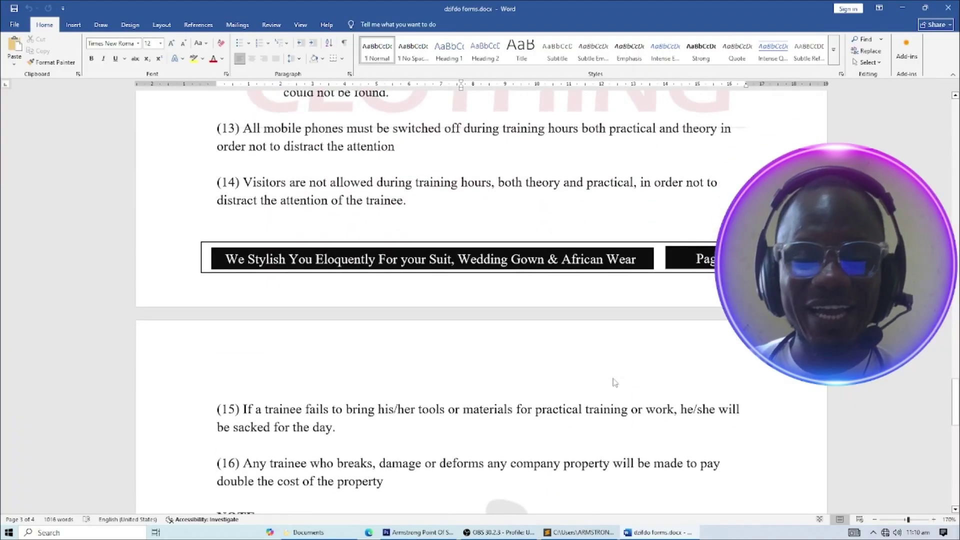
scroll(615, 382, "up", 20)
scroll(614, 379, "up", 15)
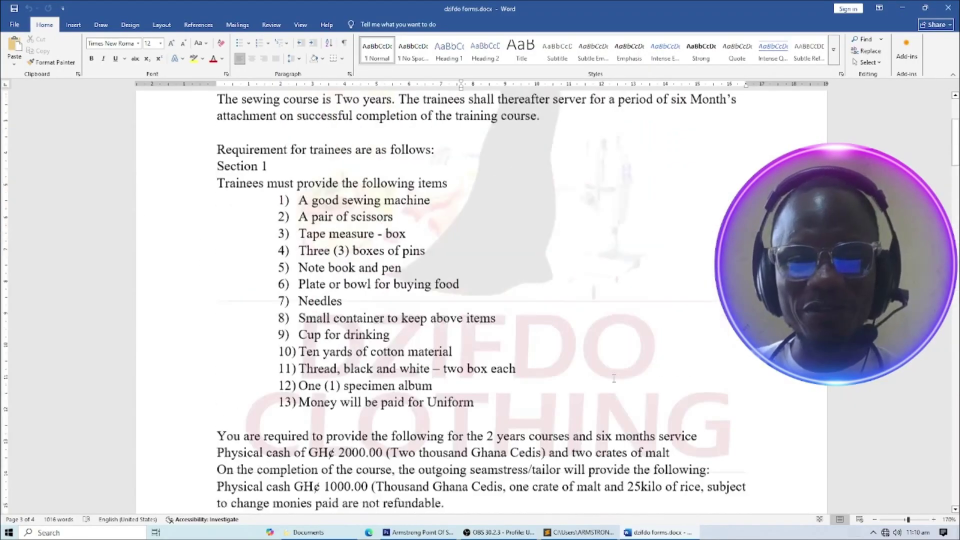